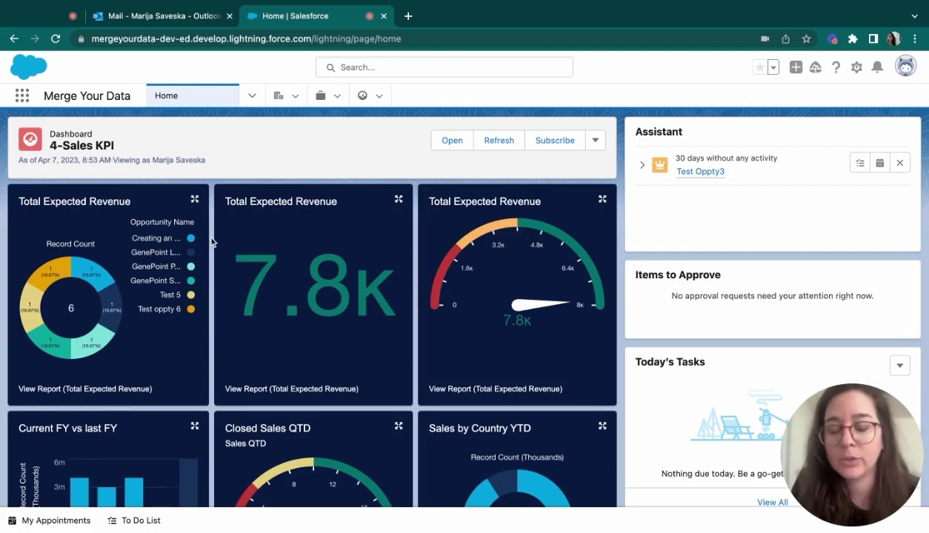
# Step: Review the 4-Sales KPI dashboard charts and the assistant, approvals, tasks and events sections of the home page
pyautogui.scroll(-2, 210, 241)
pyautogui.scroll(-5, 210, 241)
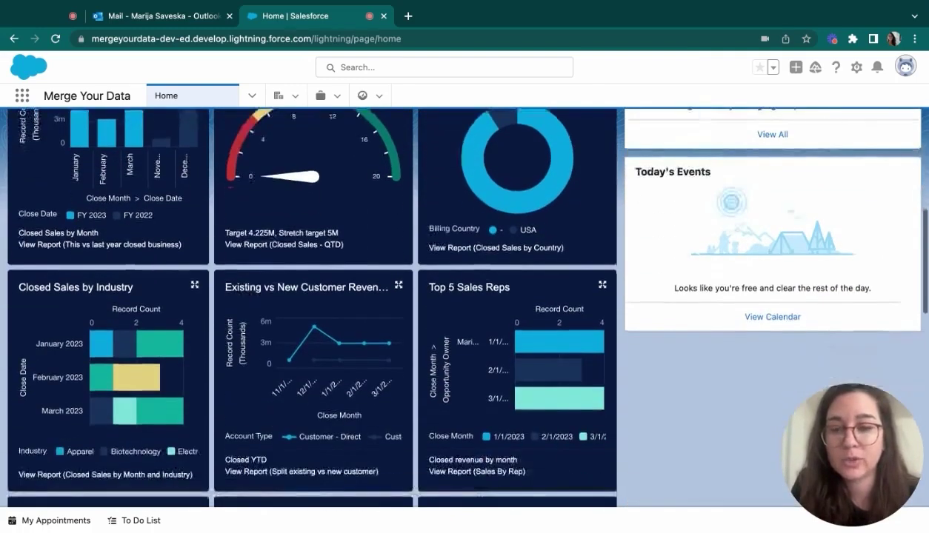
pyautogui.scroll(-1, 464, 307)
pyautogui.scroll(7, 465, 307)
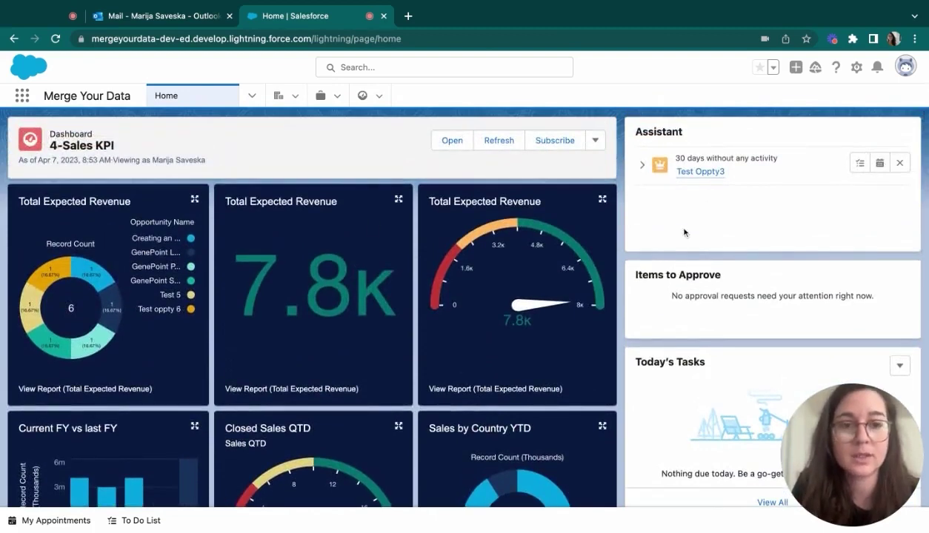
pyautogui.scroll(-1, 679, 308)
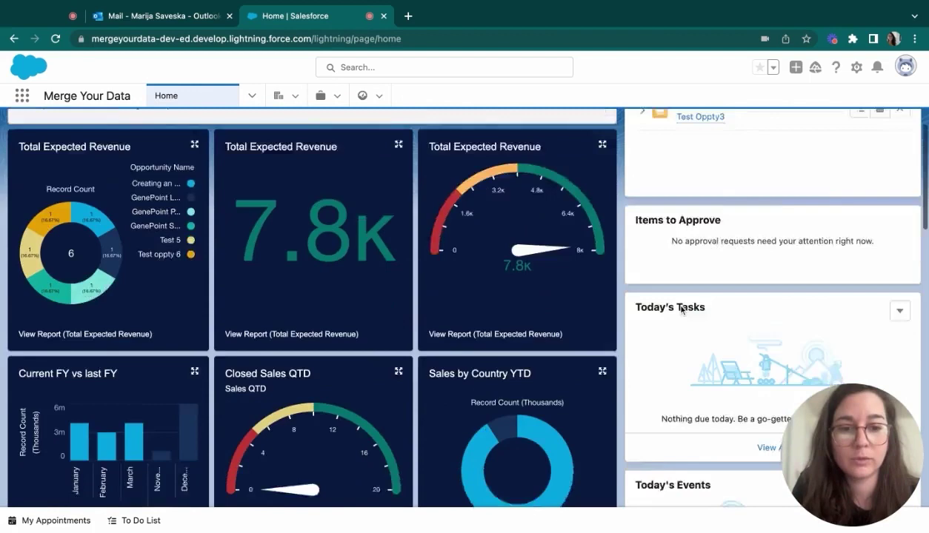
pyautogui.scroll(-1, 680, 309)
pyautogui.scroll(-2, 680, 309)
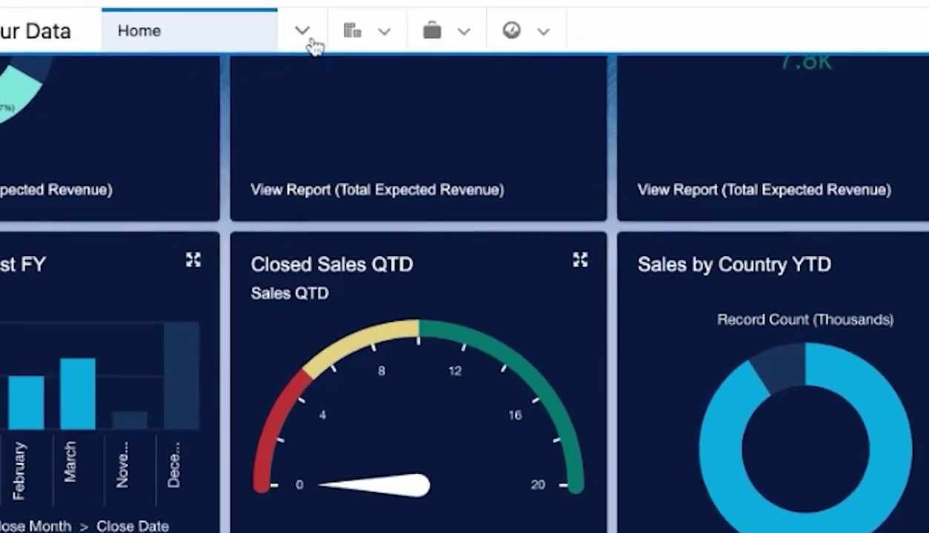
# Step: Go to the Accounts list and open the GenePoint account record from its recently viewed accounts
pyautogui.click(252, 96)
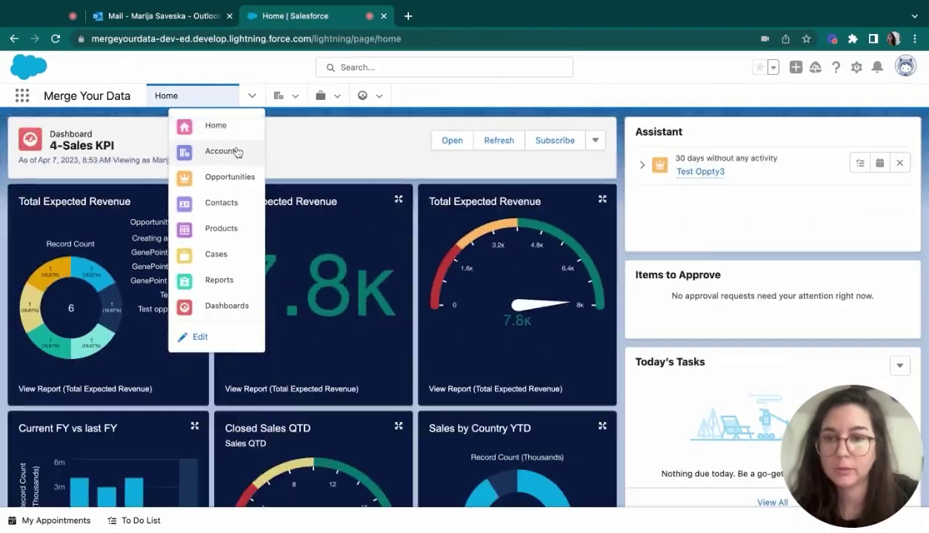
pyautogui.click(278, 137)
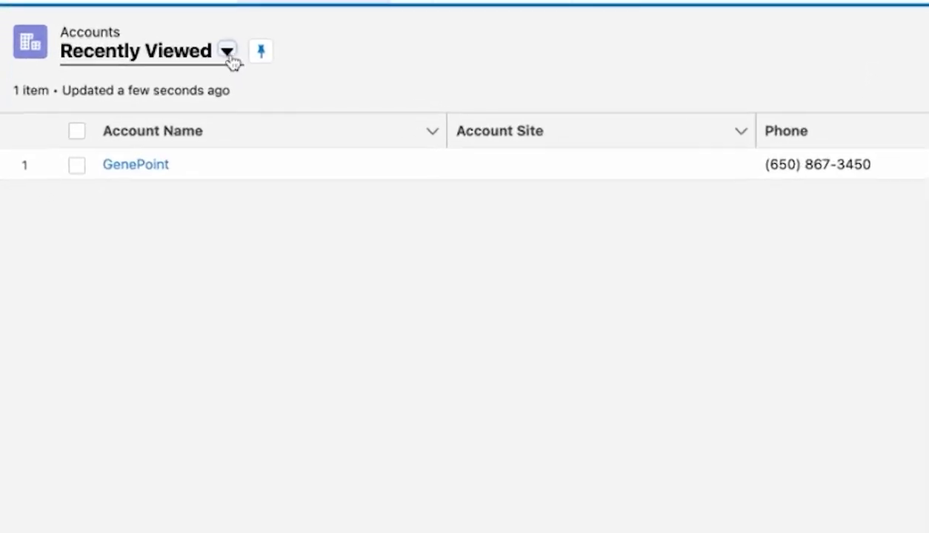
pyautogui.click(227, 52)
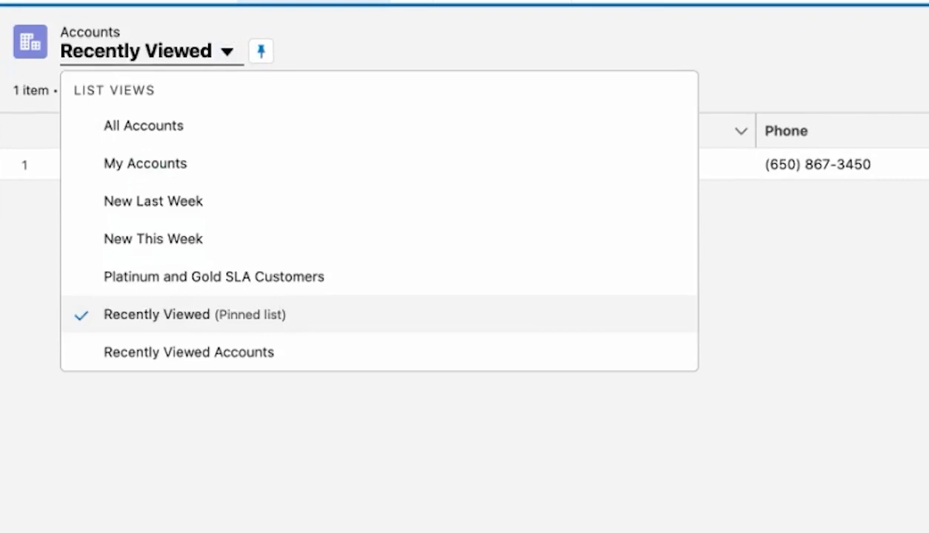
pyautogui.click(162, 417)
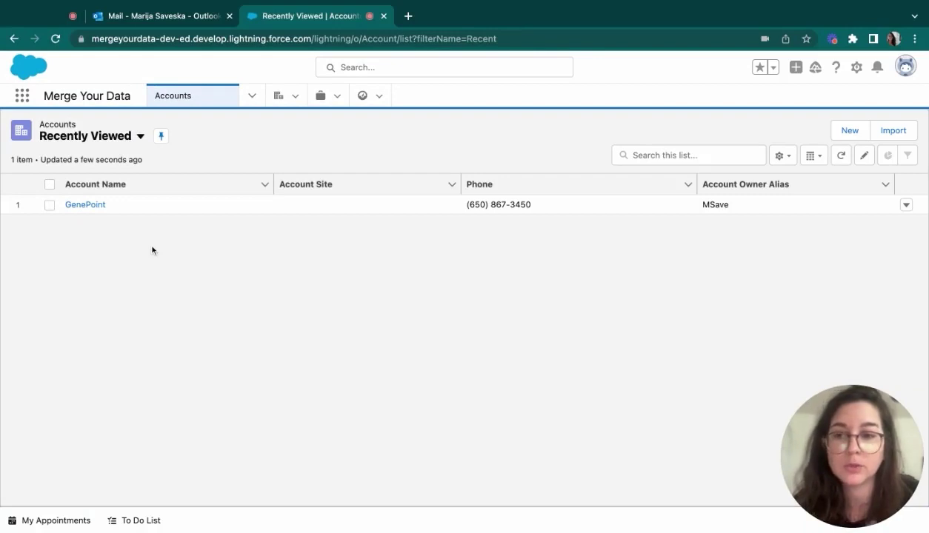
pyautogui.click(85, 205)
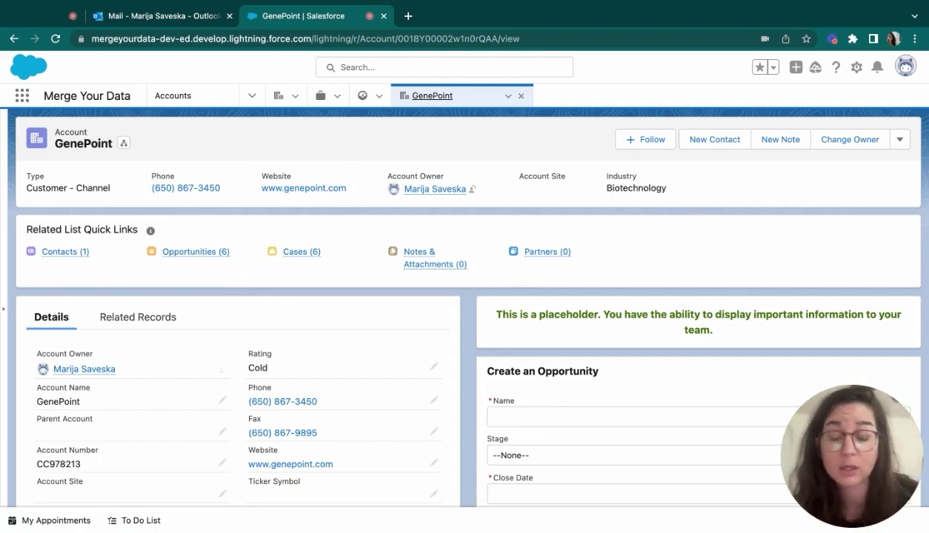
# Step: Examine the GenePoint account's highlights, related list quick links and detail fields, including addresses and SLA information
pyautogui.scroll(-3, 266, 383)
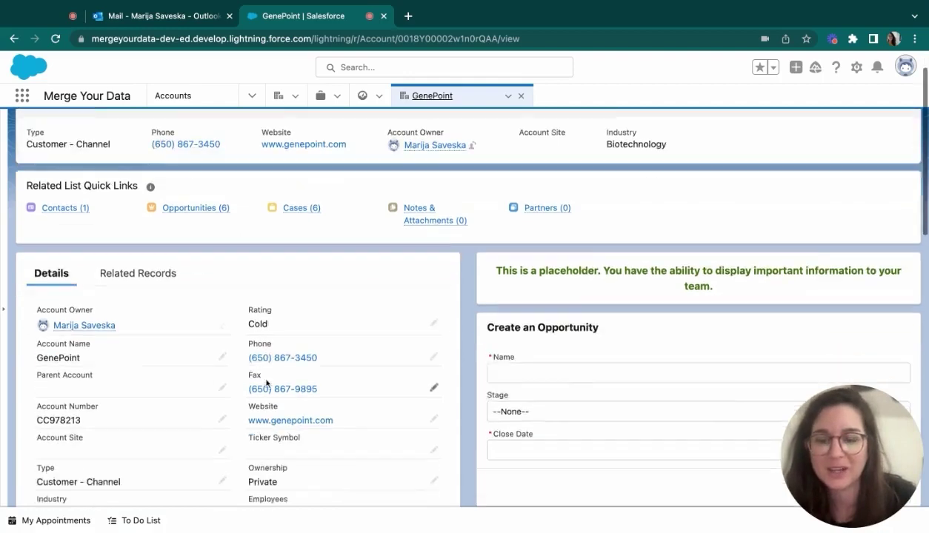
pyautogui.scroll(-2, 266, 382)
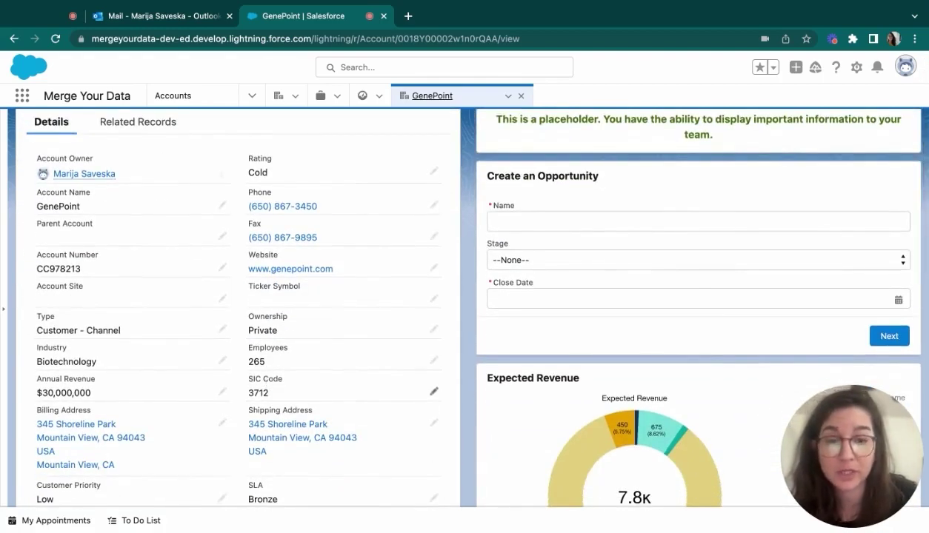
pyautogui.scroll(3, 266, 382)
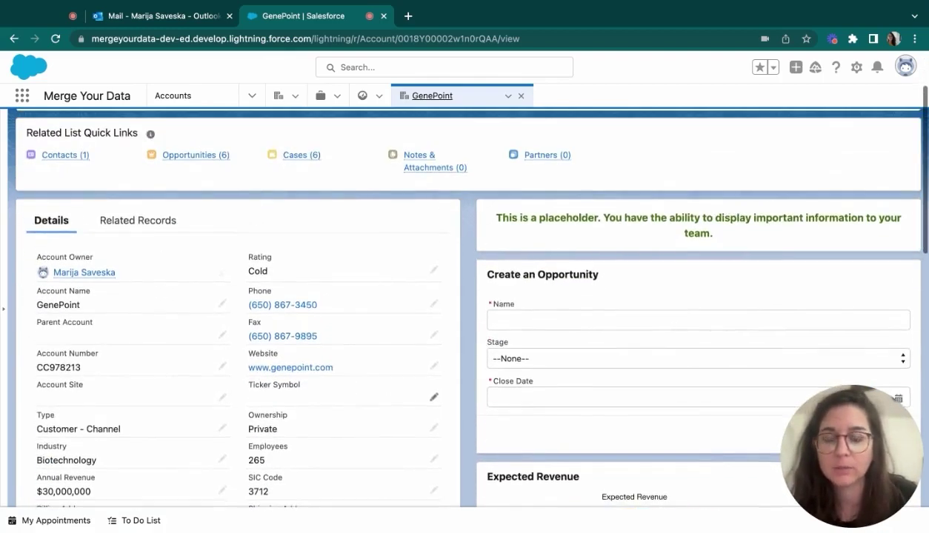
pyautogui.scroll(-4, 466, 304)
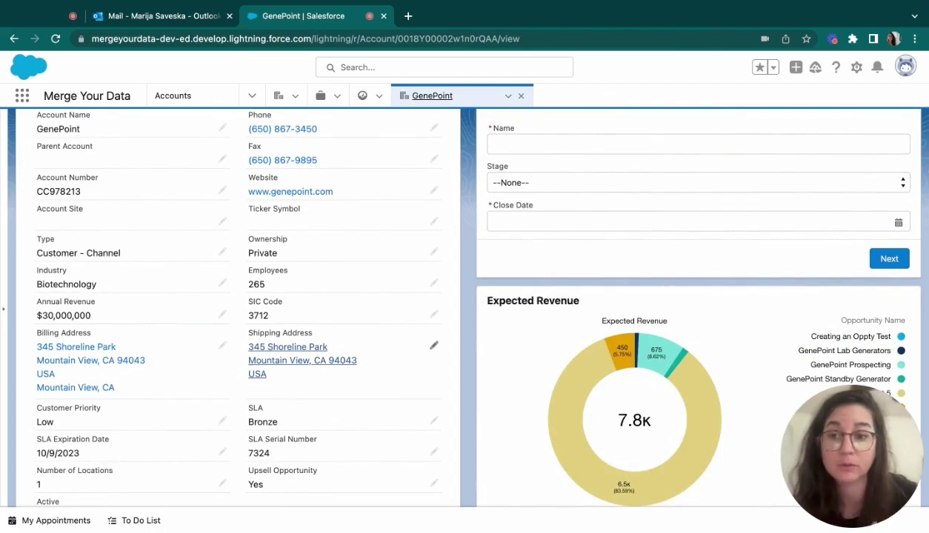
pyautogui.scroll(5, 265, 349)
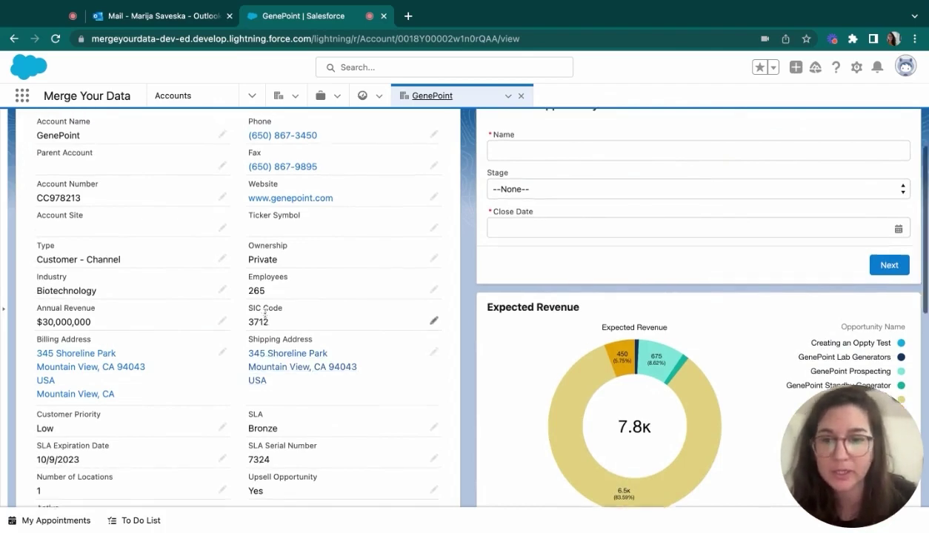
pyautogui.scroll(1, 264, 314)
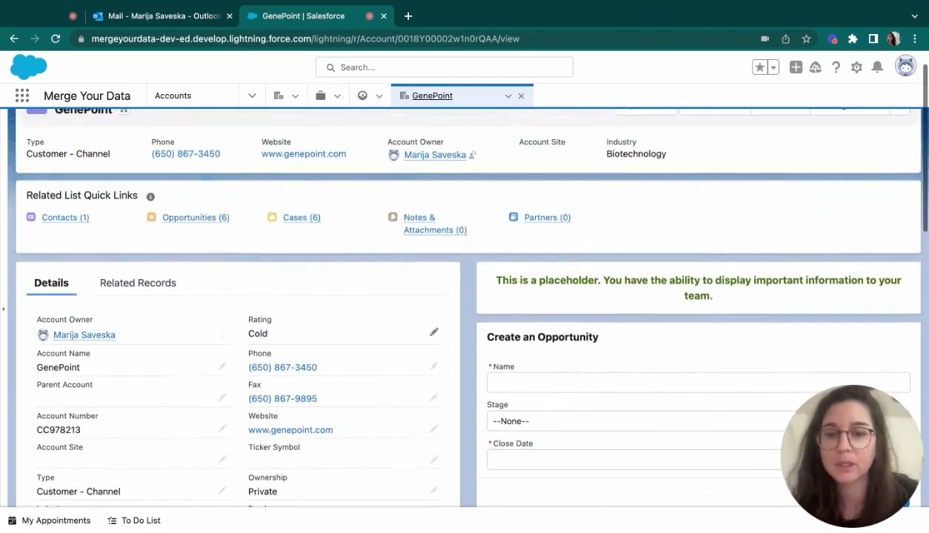
pyautogui.scroll(-2, 237, 286)
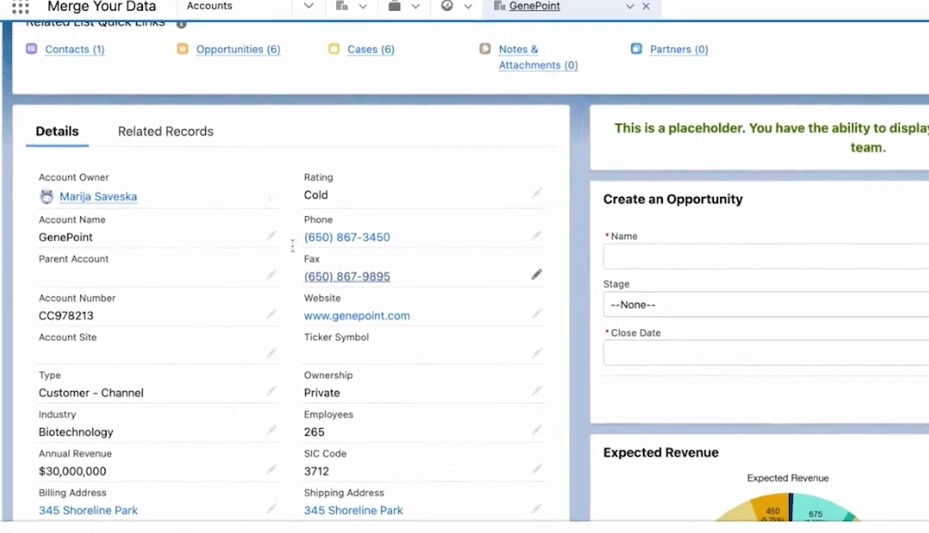
pyautogui.scroll(-3, 220, 306)
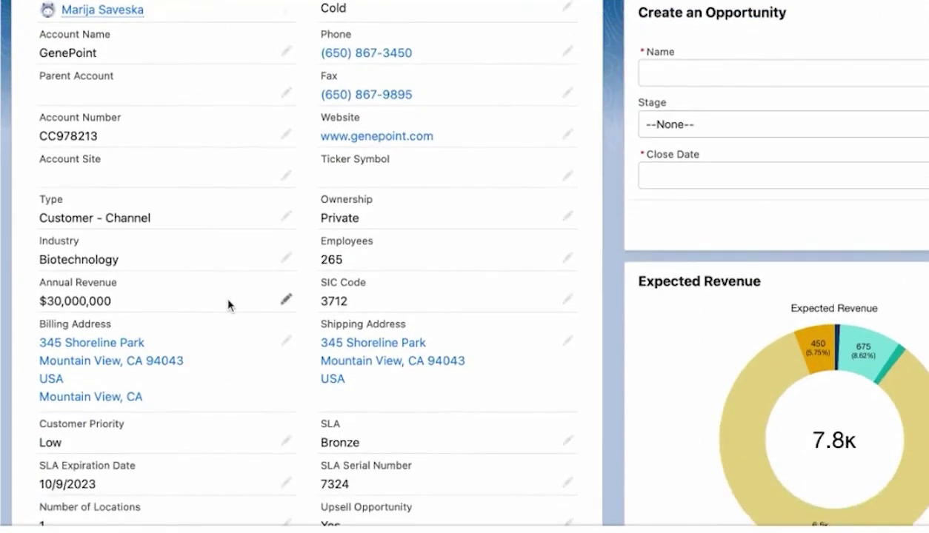
pyautogui.scroll(-2, 227, 302)
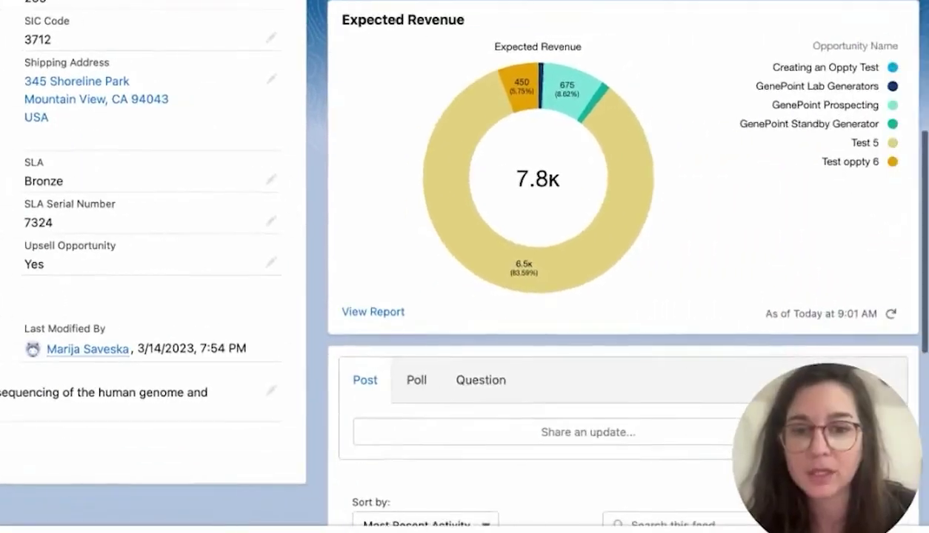
pyautogui.scroll(-2, 474, 296)
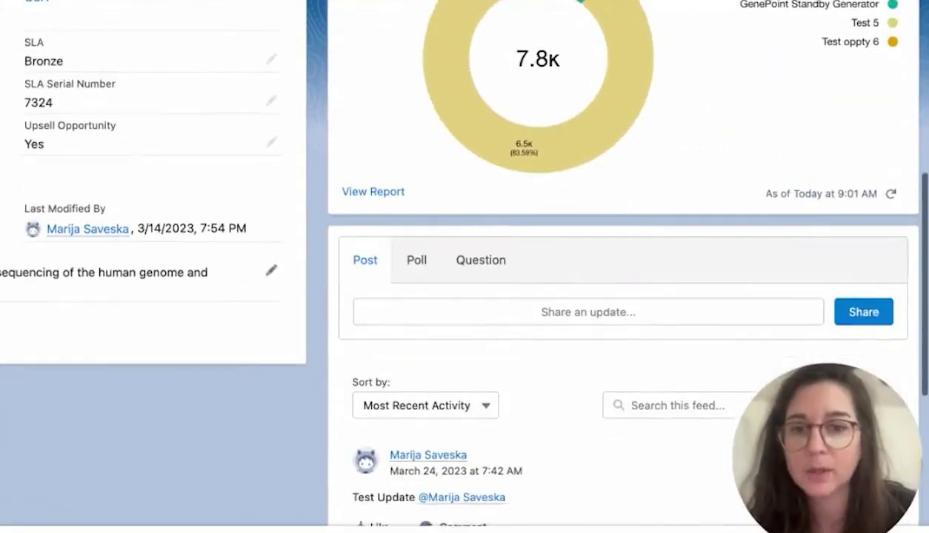
pyautogui.scroll(8, 474, 296)
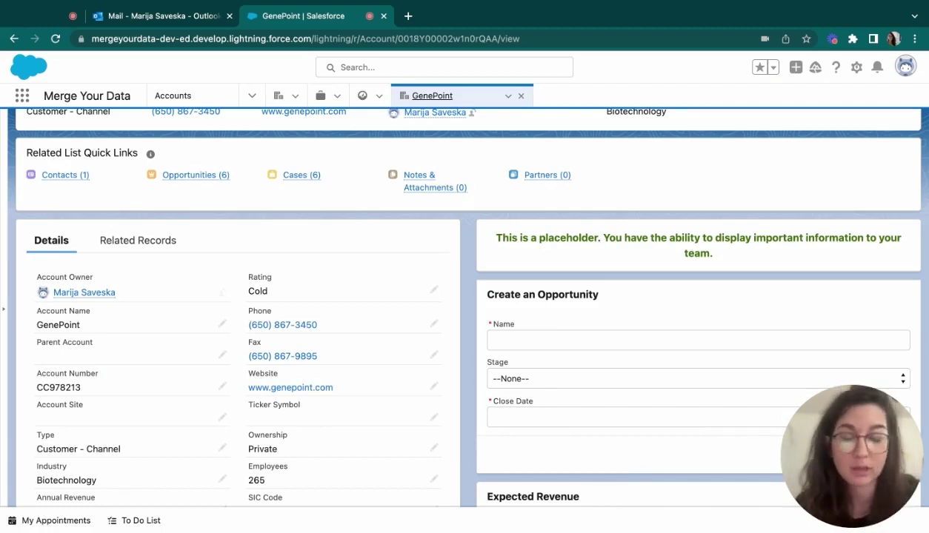
# Step: Look through the account's opportunity creation form, Expected Revenue chart and feed of posts and polls, and return to the record header
pyautogui.scroll(-4, 497, 238)
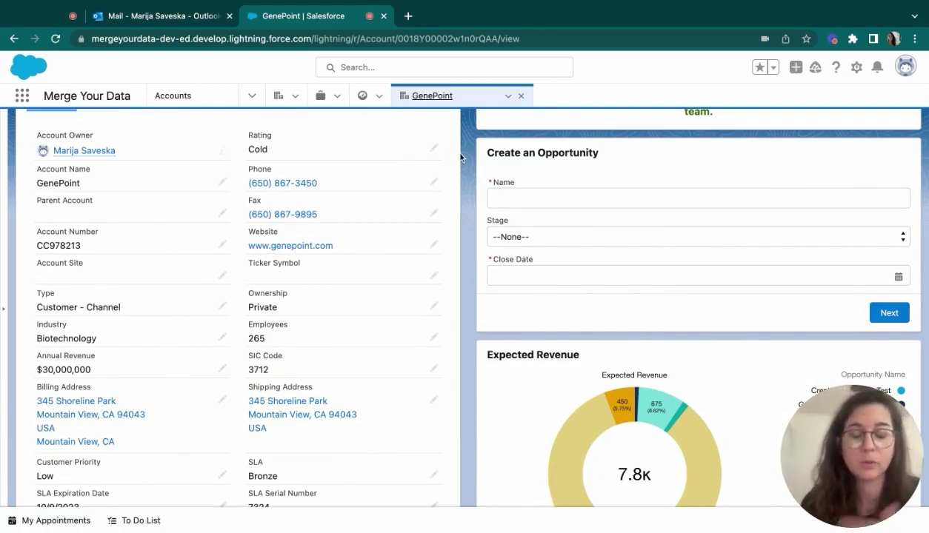
pyautogui.scroll(-3, 457, 185)
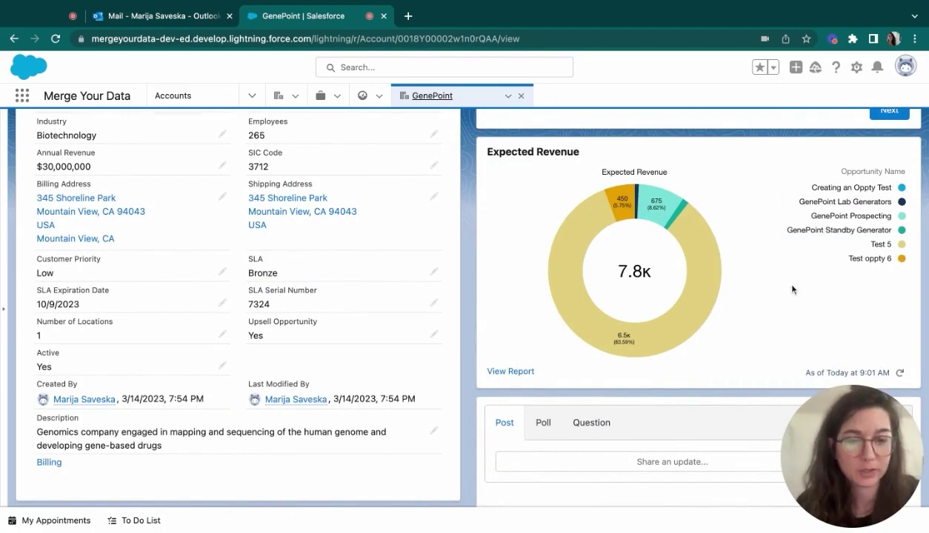
pyautogui.scroll(-4, 550, 323)
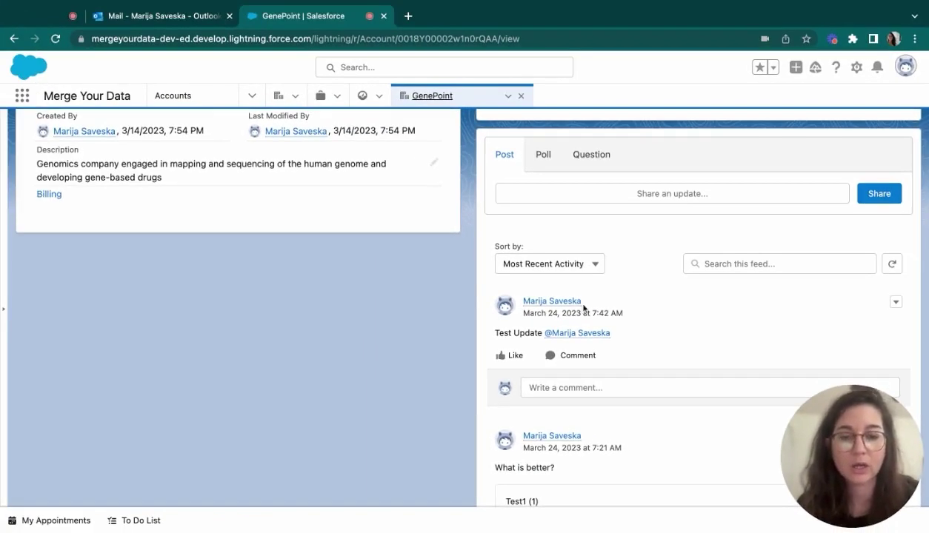
pyautogui.scroll(-5, 583, 308)
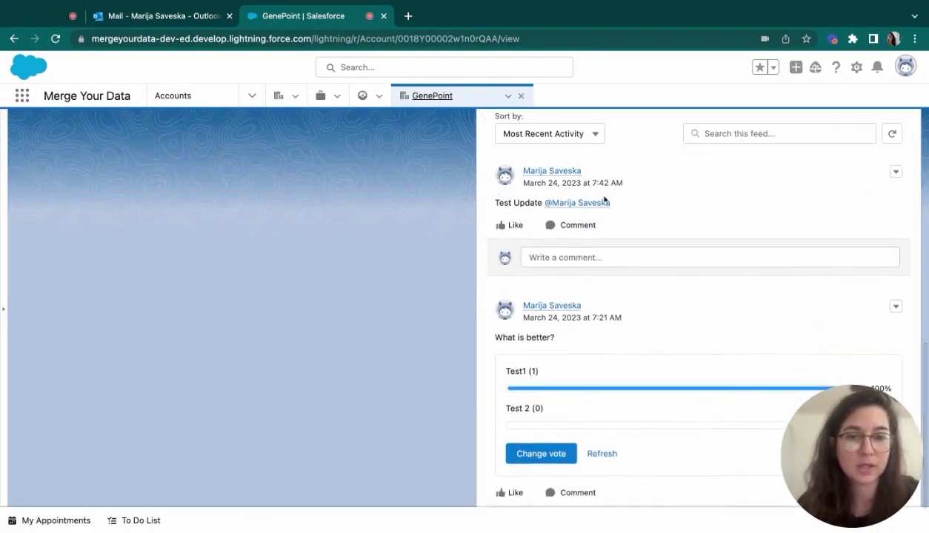
pyautogui.scroll(-2, 484, 354)
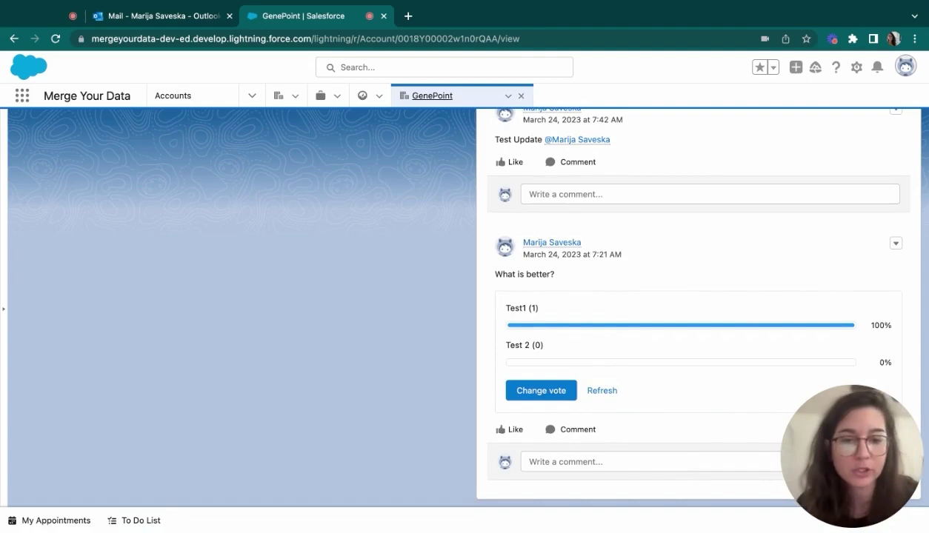
pyautogui.scroll(5, 597, 282)
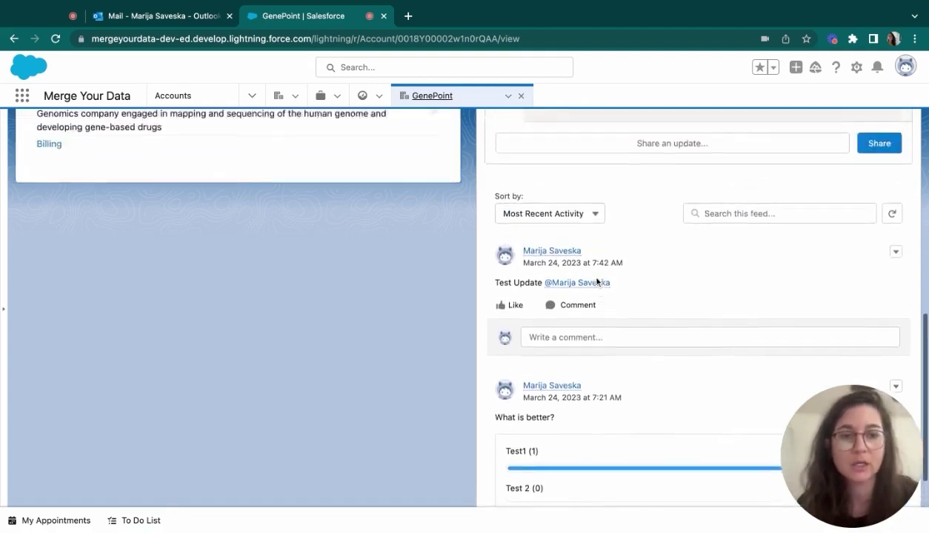
pyautogui.scroll(3, 596, 282)
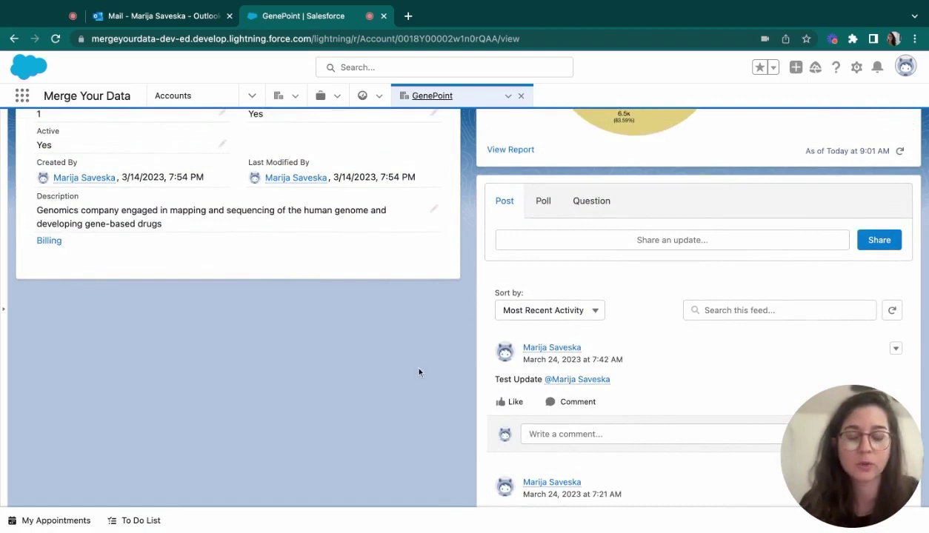
pyautogui.scroll(10, 346, 342)
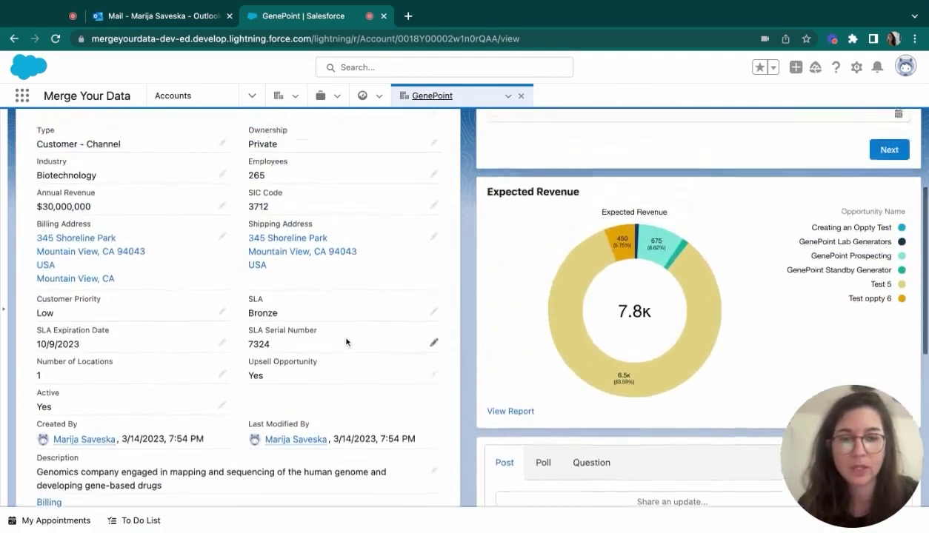
pyautogui.scroll(5, 345, 342)
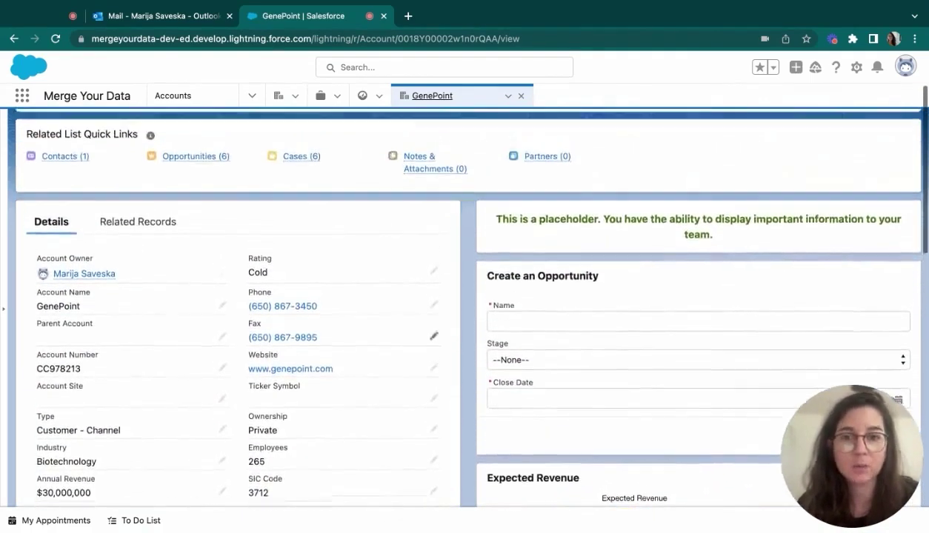
pyautogui.scroll(2, 460, 297)
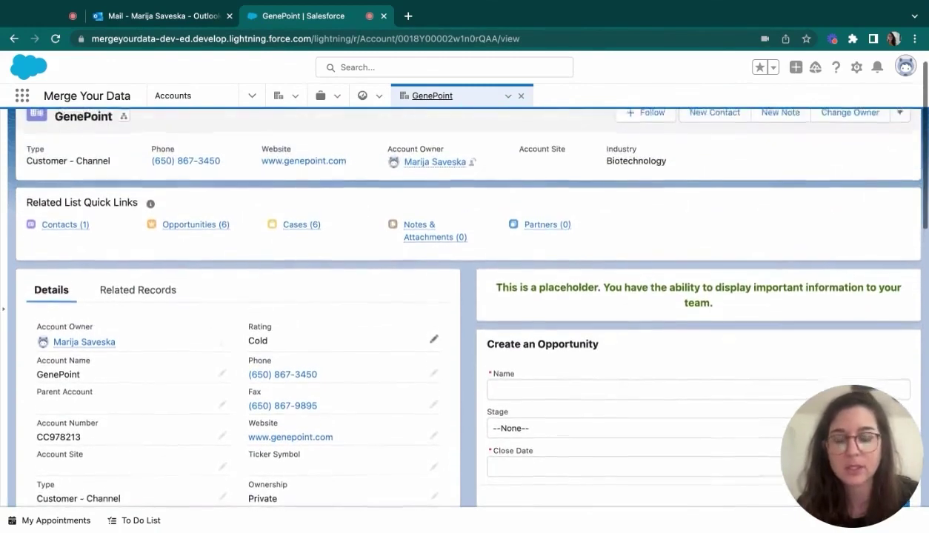
pyautogui.scroll(1, 461, 296)
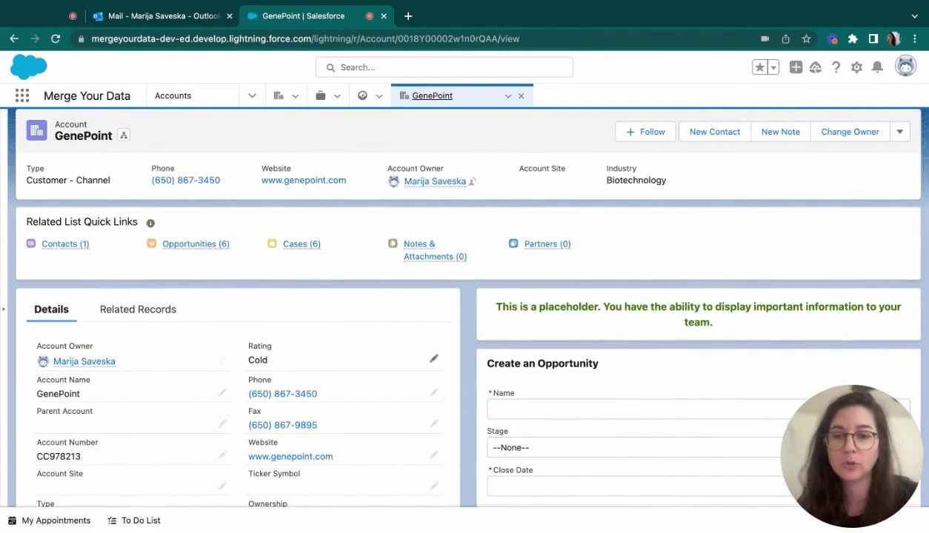
# Step: Review the filled-in Create an Opportunity form and the Opportunities quick link on the GenePoint account
pyautogui.scroll(-2, 540, 370)
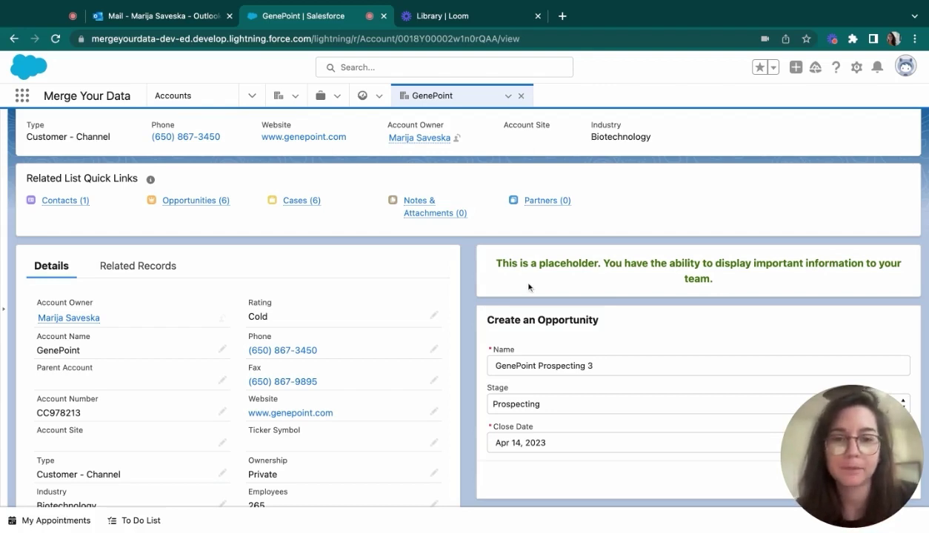
pyautogui.scroll(-3, 528, 287)
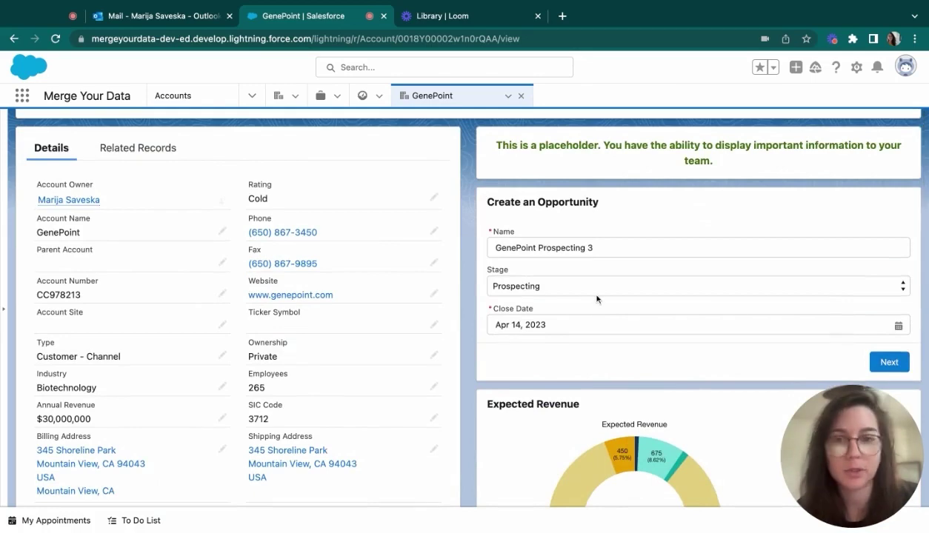
pyautogui.scroll(3, 596, 298)
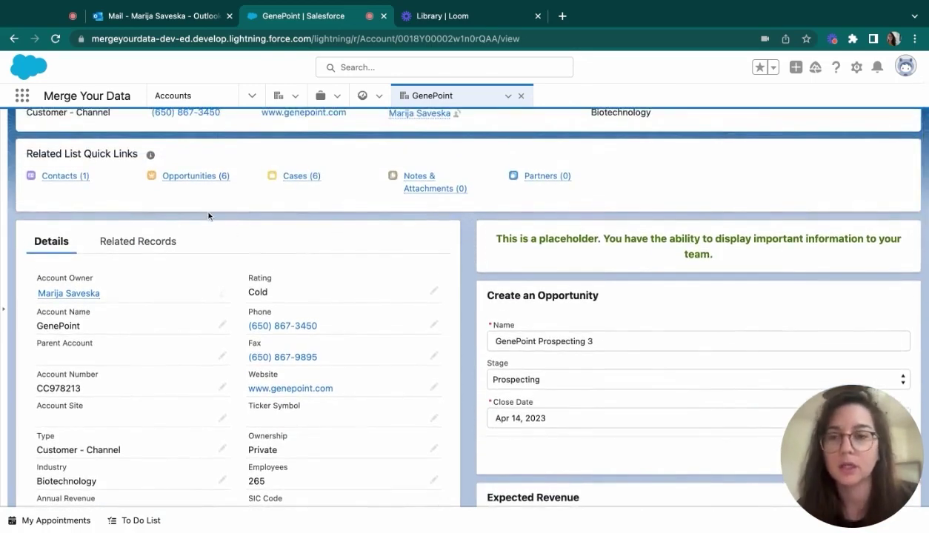
pyautogui.moveTo(195, 184)
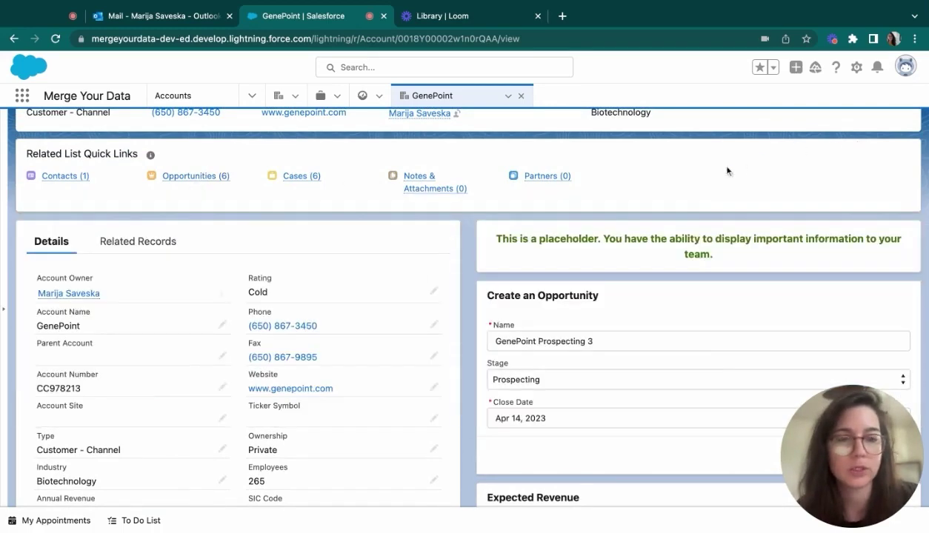
# Step: Create an opportunity named GenePoint Prospecting 4 from the account's form, with the close date set to Apr 21, 2023
pyautogui.scroll(-3, 688, 185)
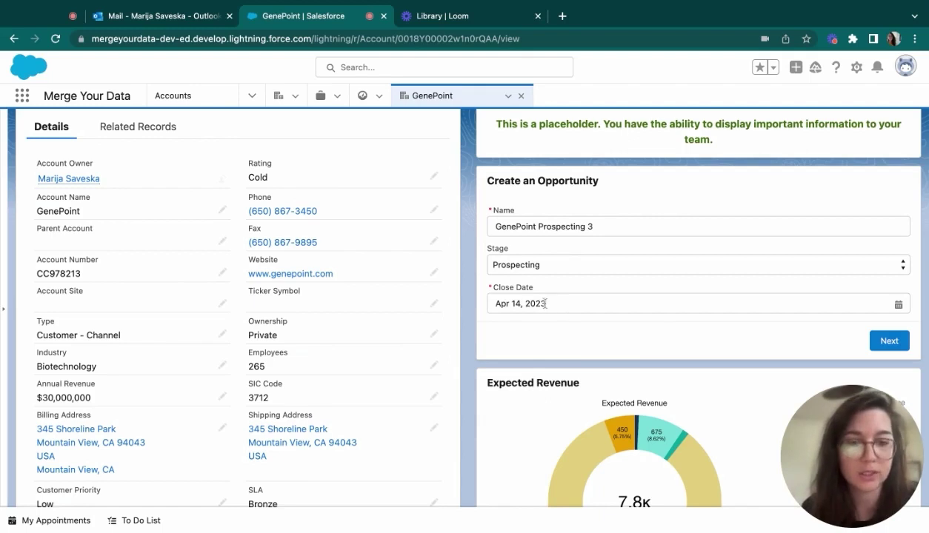
pyautogui.click(527, 300)
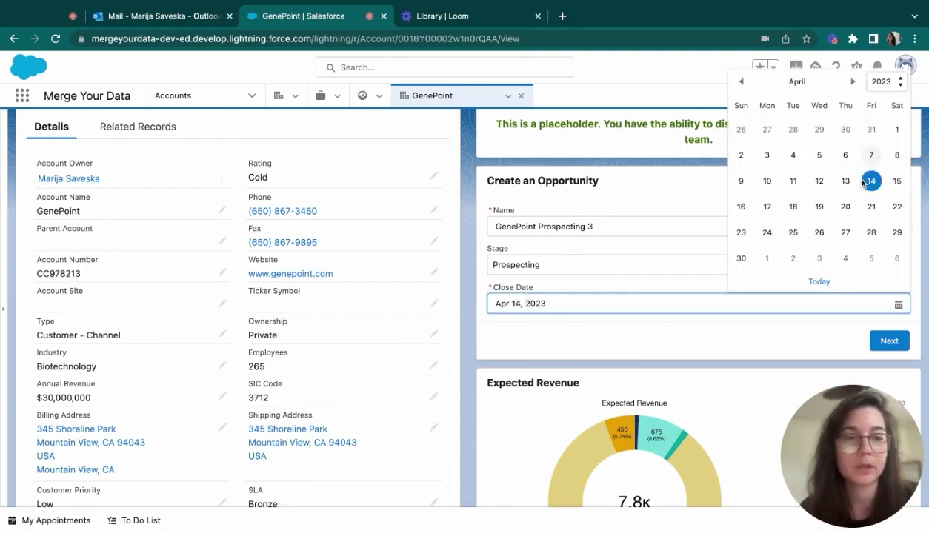
pyautogui.click(875, 206)
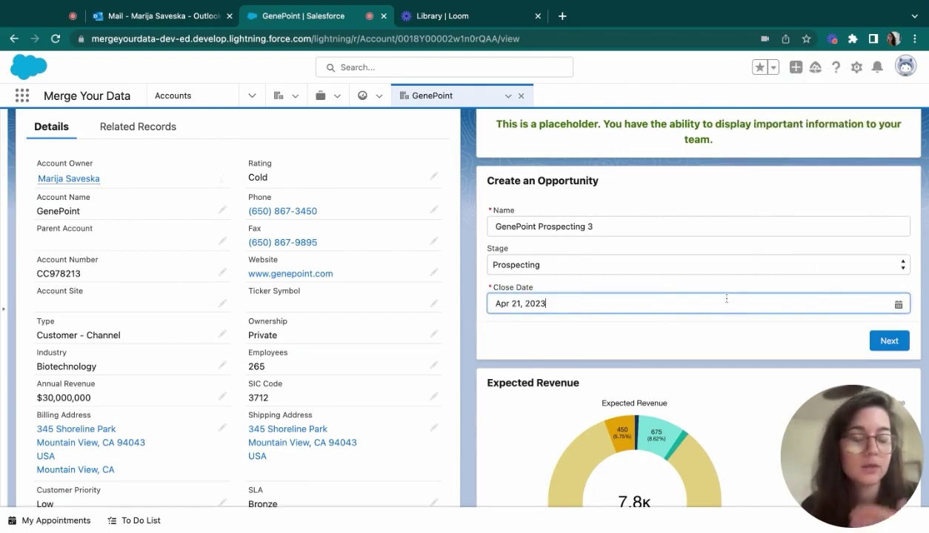
pyautogui.click(628, 232)
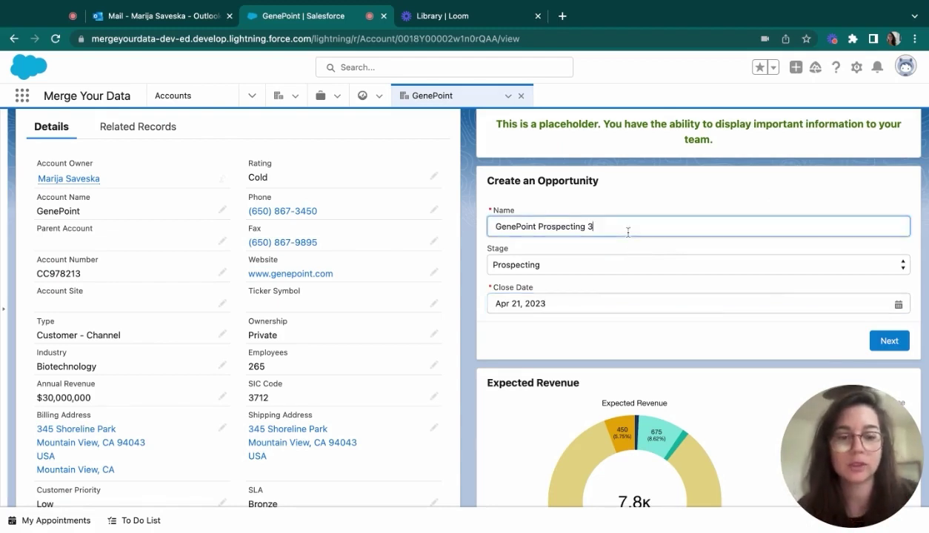
pyautogui.press('BackSpace')
pyautogui.write('4')
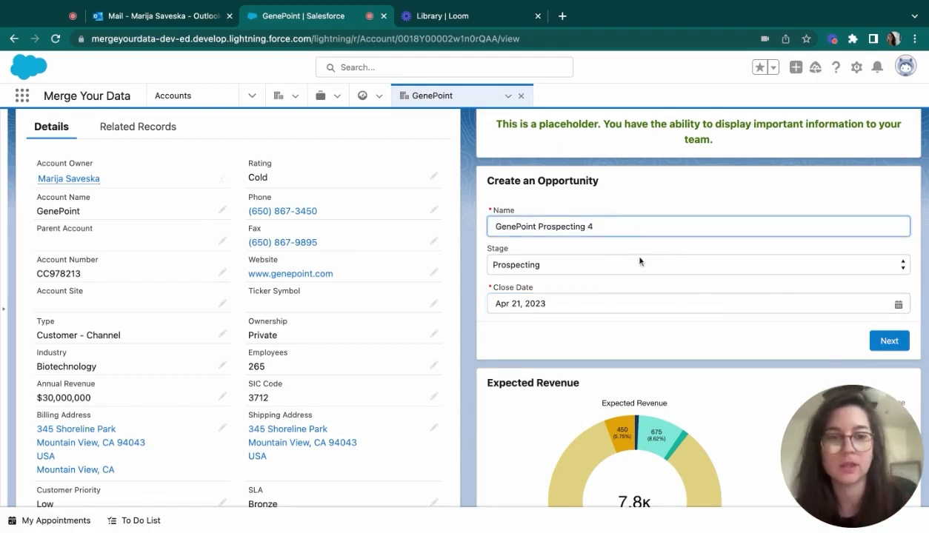
pyautogui.click(896, 344)
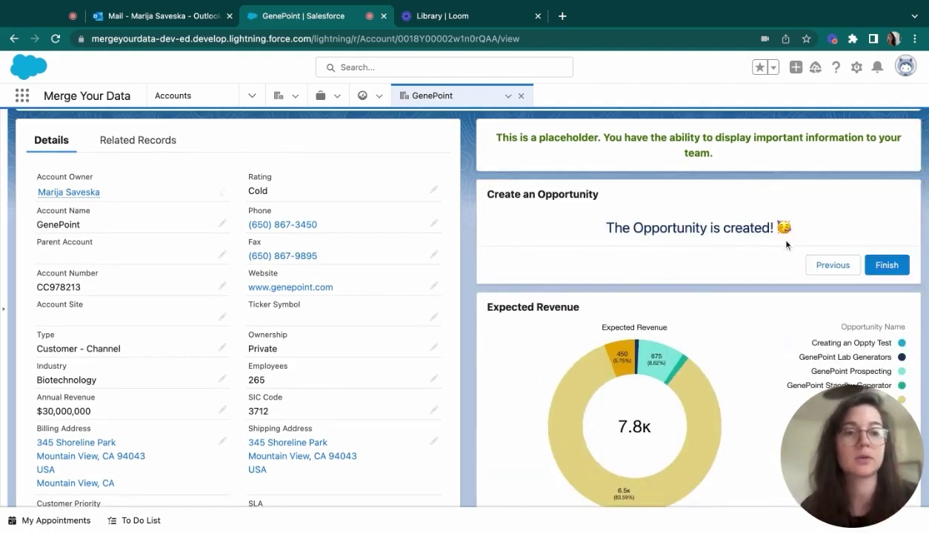
# Step: Go to the GenePoint account's related Opportunities list and open the GenePoint Prospecting 4 record
pyautogui.scroll(3, 451, 234)
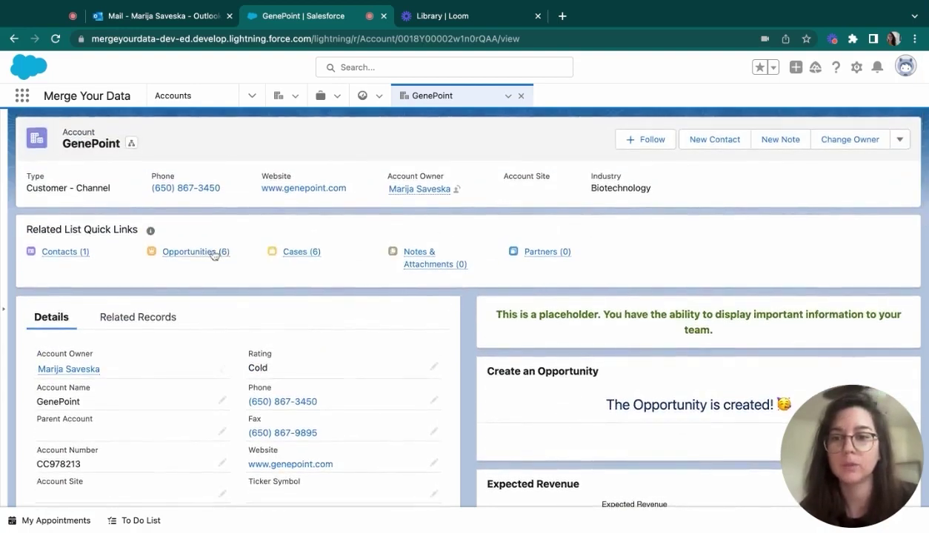
pyautogui.click(214, 253)
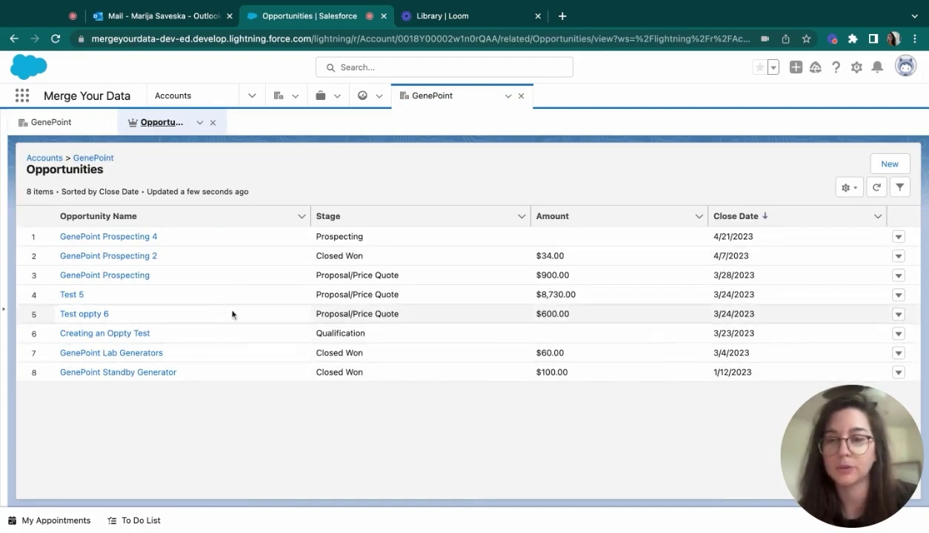
pyautogui.click(128, 237)
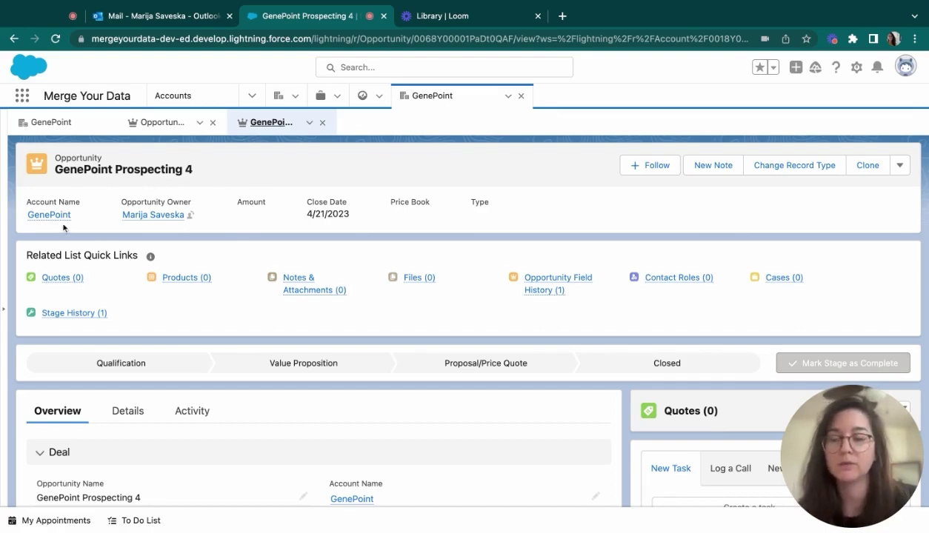
# Step: Examine the opportunity's account preview, Deal and Product Orders fields, field history and Expected Revenue chart
pyautogui.moveTo(60, 219)
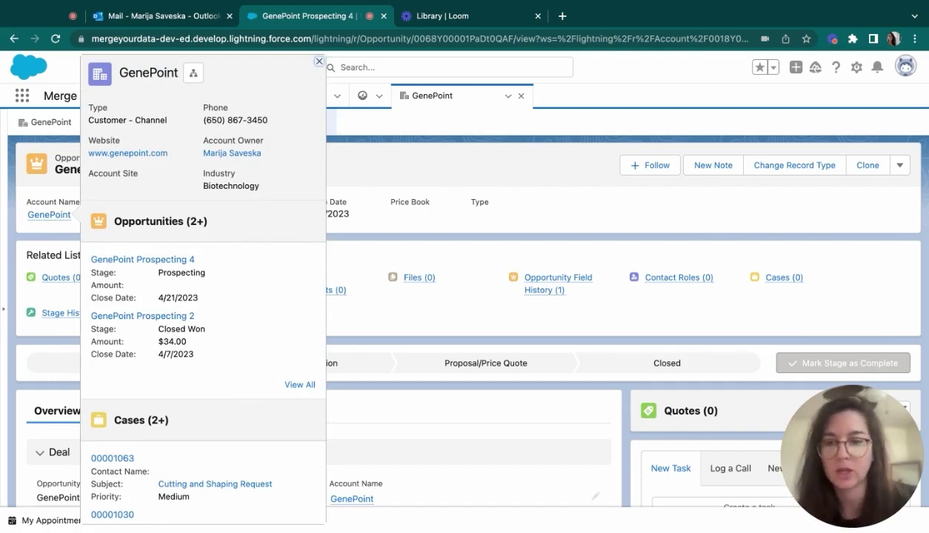
pyautogui.scroll(-3, 364, 313)
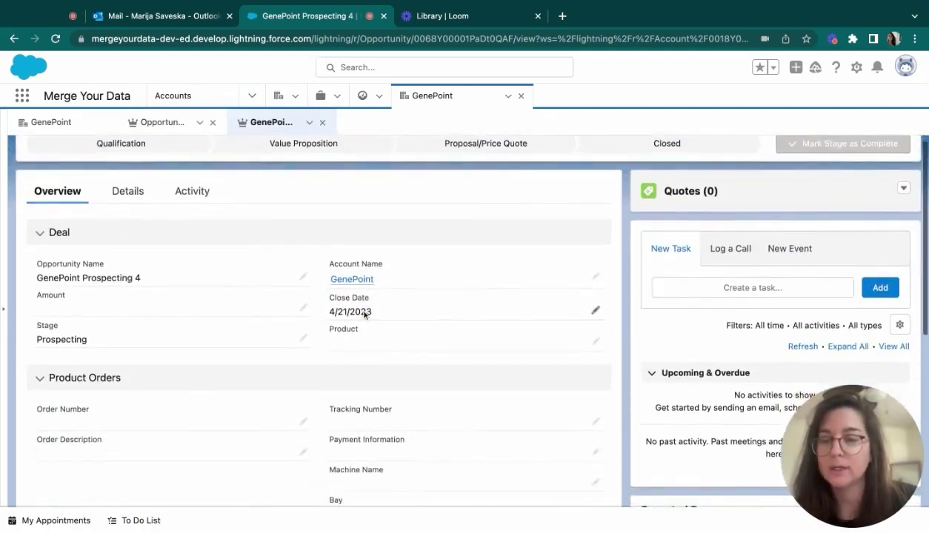
pyautogui.scroll(-1, 364, 313)
pyautogui.scroll(1, 594, 315)
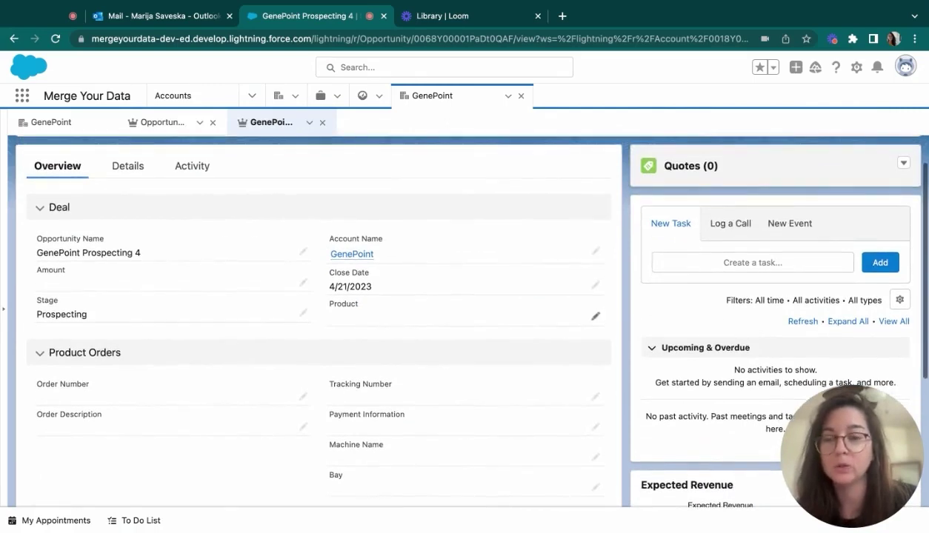
pyautogui.scroll(-3, 595, 315)
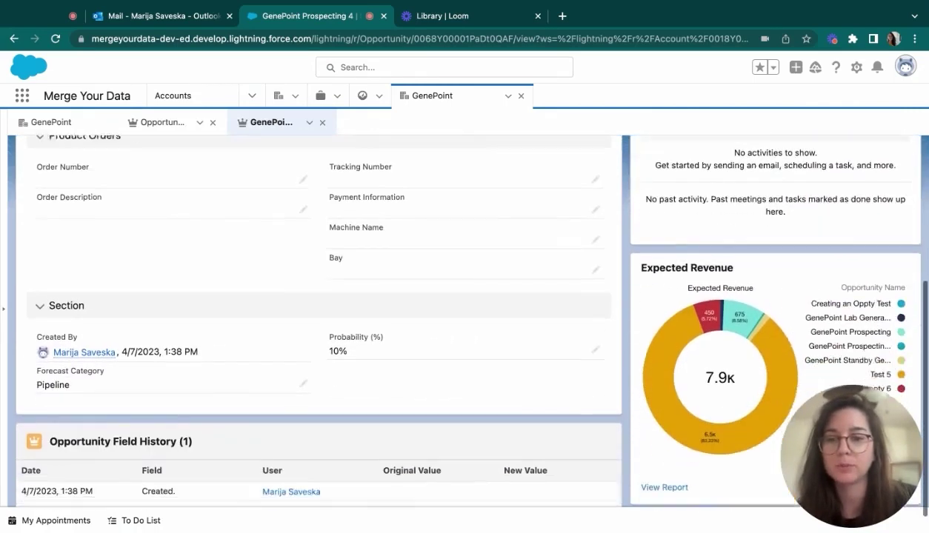
pyautogui.scroll(2, 594, 311)
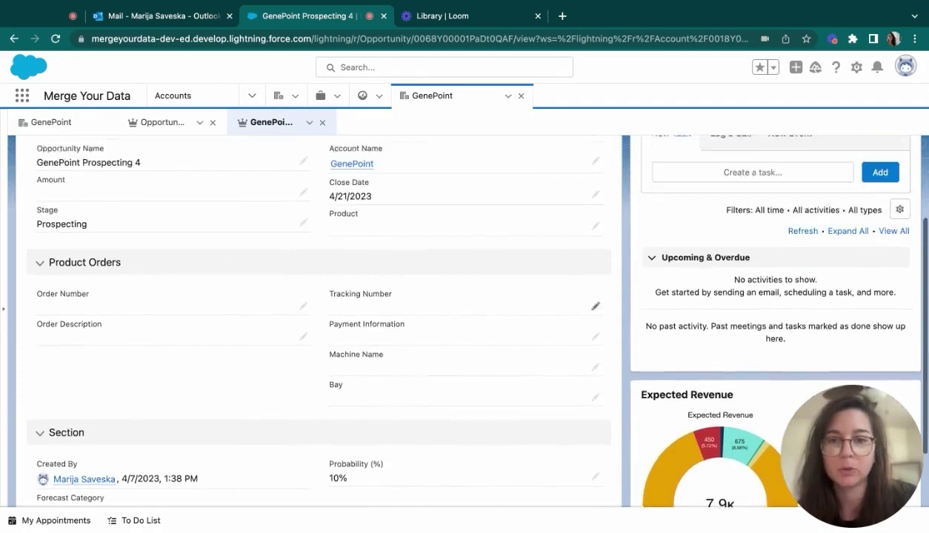
pyautogui.scroll(1, 594, 306)
pyautogui.scroll(-1, 595, 306)
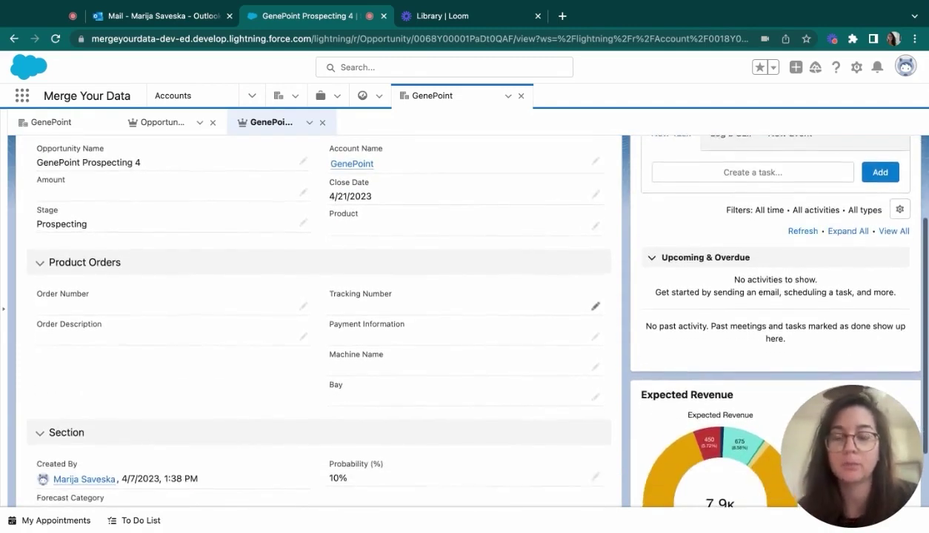
# Step: Edit the opportunity's Product Orders fields, setting Bay to Bay 2 and Machine Name to Machine 2
pyautogui.click(595, 395)
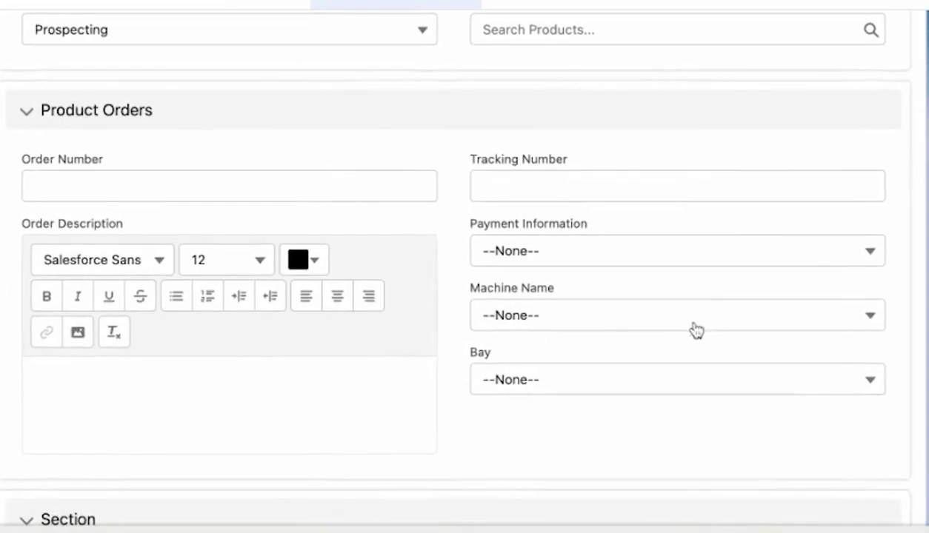
pyautogui.click(447, 476)
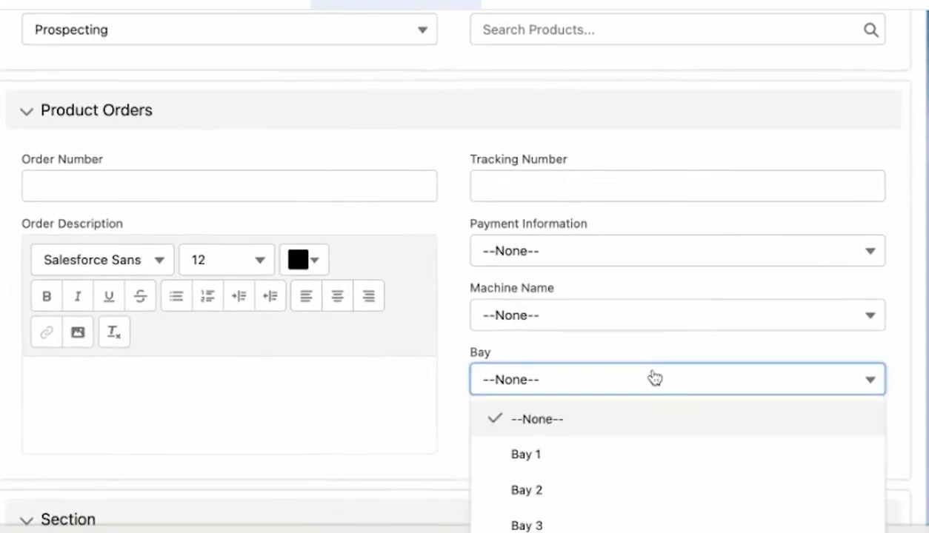
pyautogui.click(582, 488)
pyautogui.click(578, 316)
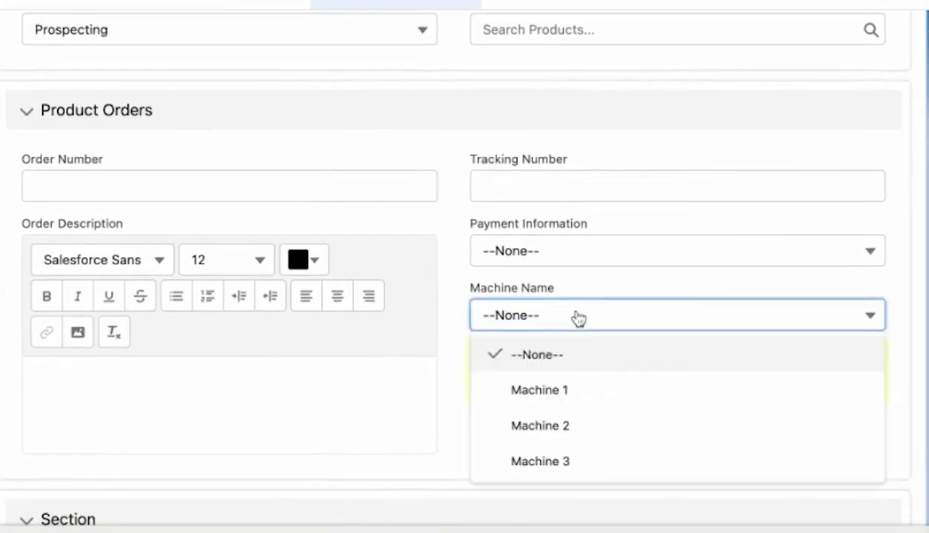
pyautogui.click(606, 419)
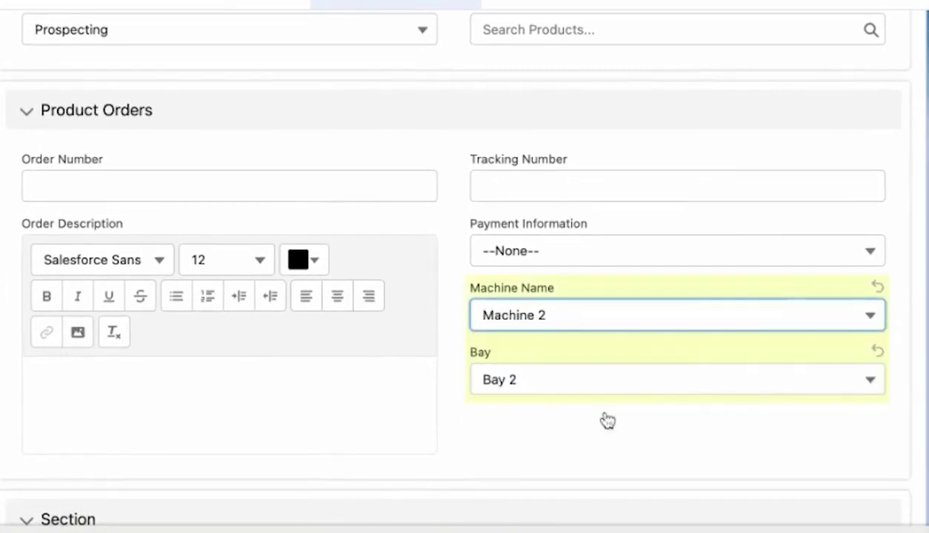
# Step: Enter the order number in the Product Orders section and save the opportunity
pyautogui.scroll(3, 441, 315)
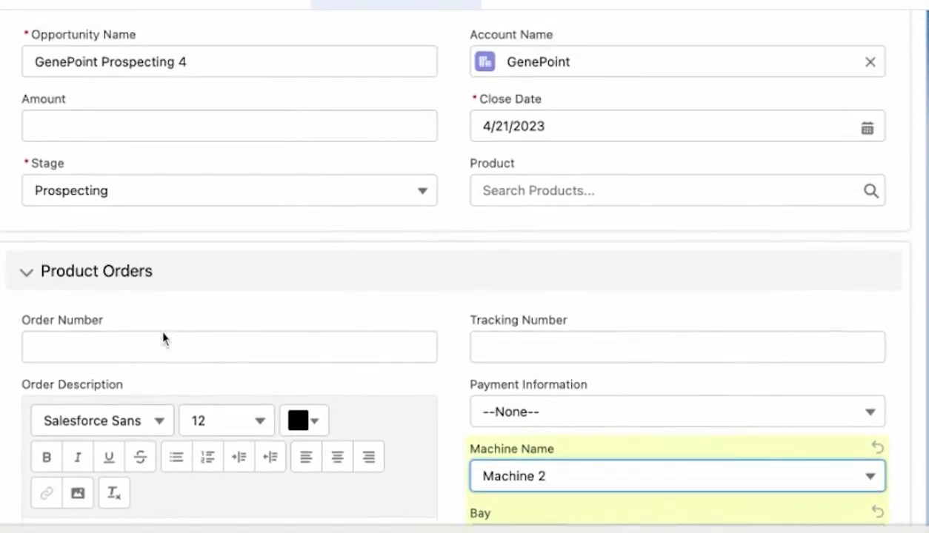
pyautogui.click(163, 339)
pyautogui.write('12345')
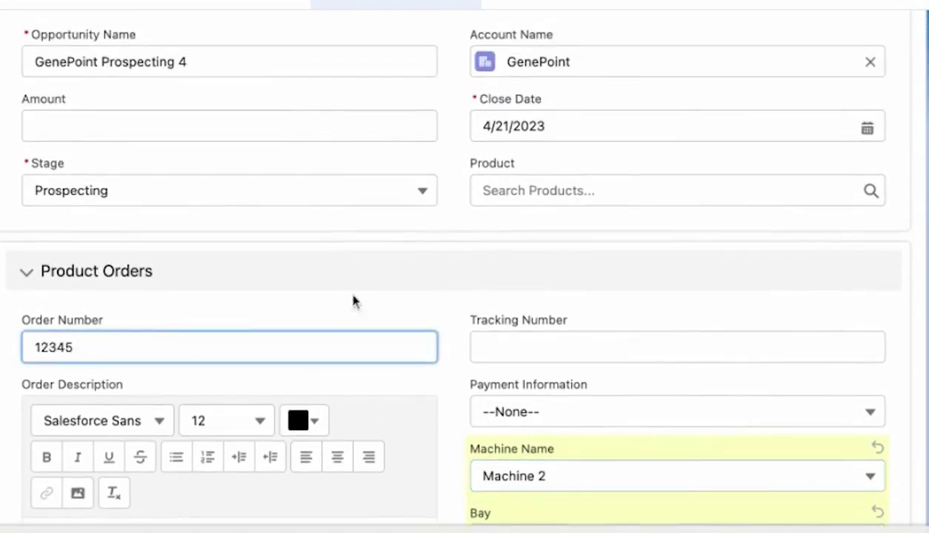
pyautogui.click(507, 344)
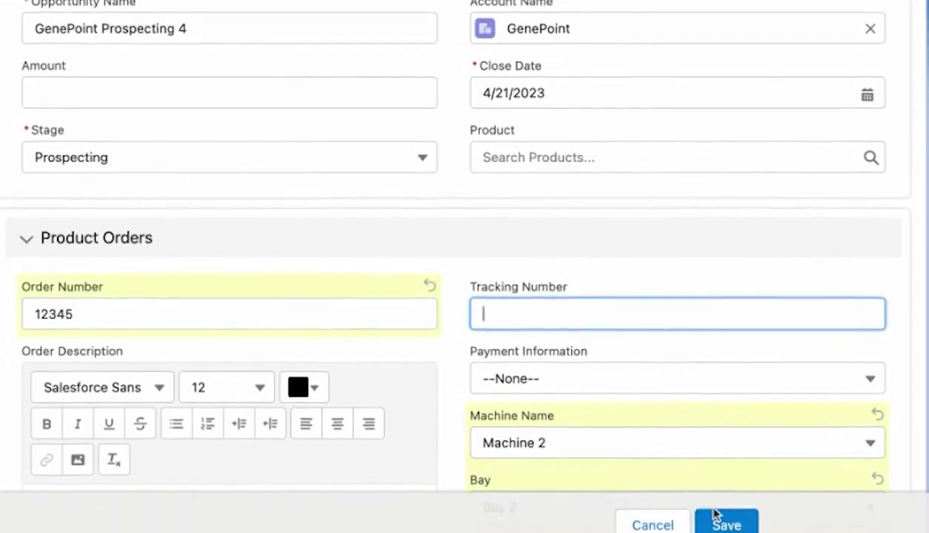
pyautogui.click(713, 515)
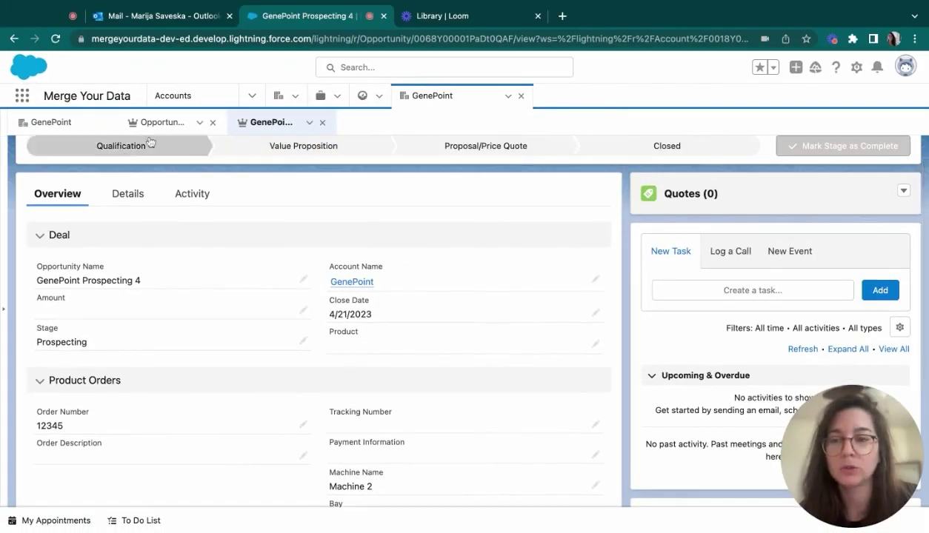
# Step: Look through the opportunity's full Details fields down to the field history, and return to the Overview
pyautogui.click(126, 196)
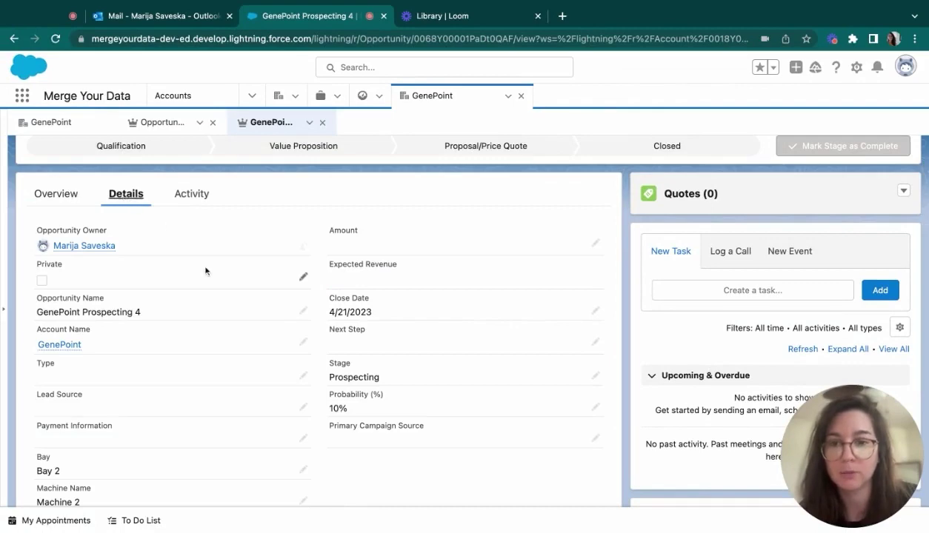
pyautogui.scroll(-5, 206, 271)
pyautogui.scroll(-2, 205, 271)
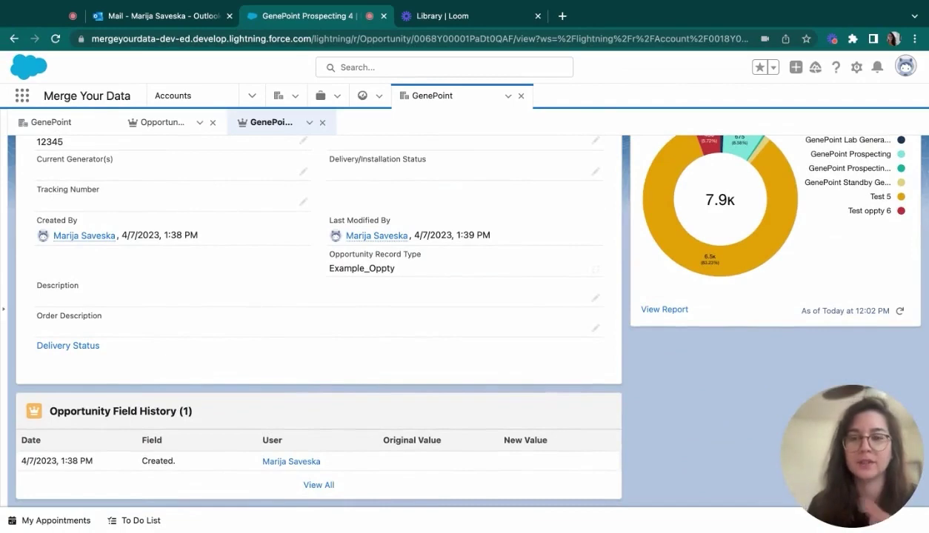
pyautogui.scroll(6, 222, 288)
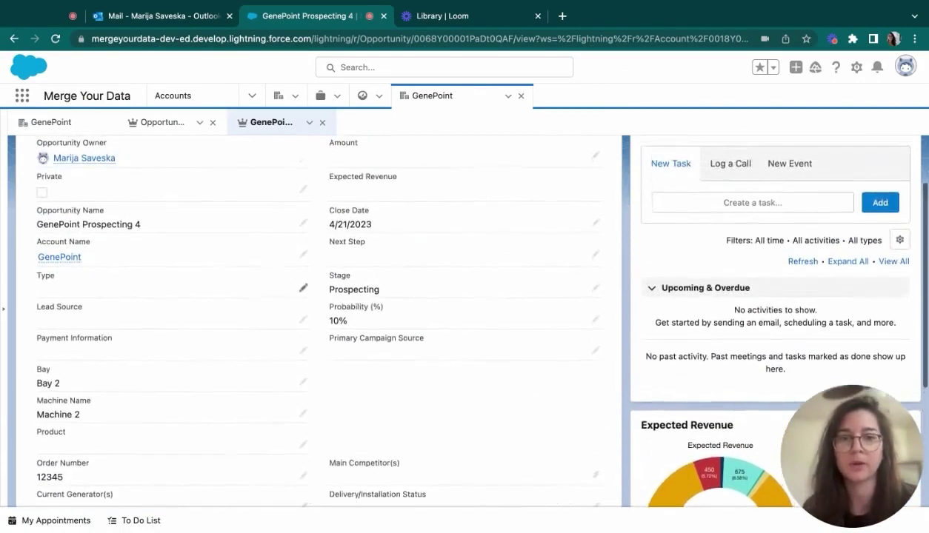
pyautogui.scroll(4, 89, 306)
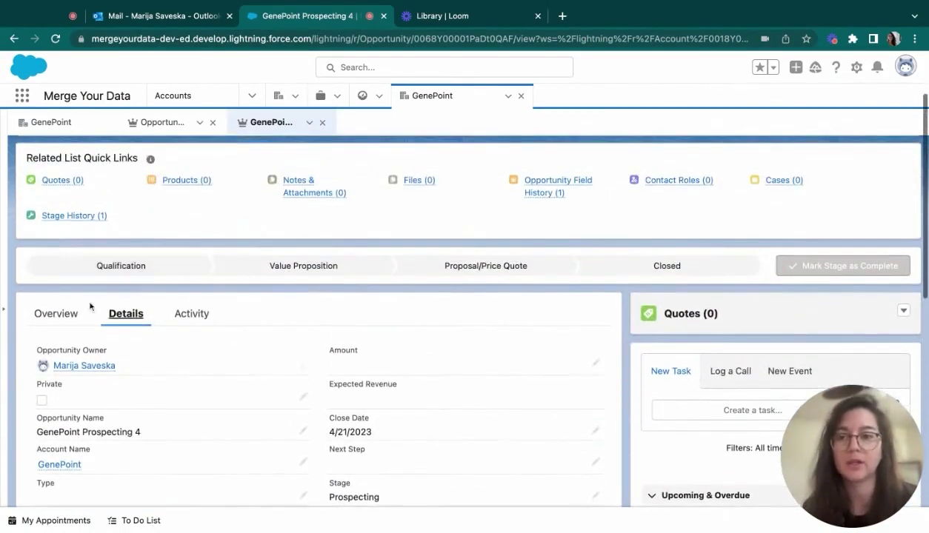
pyautogui.click(59, 317)
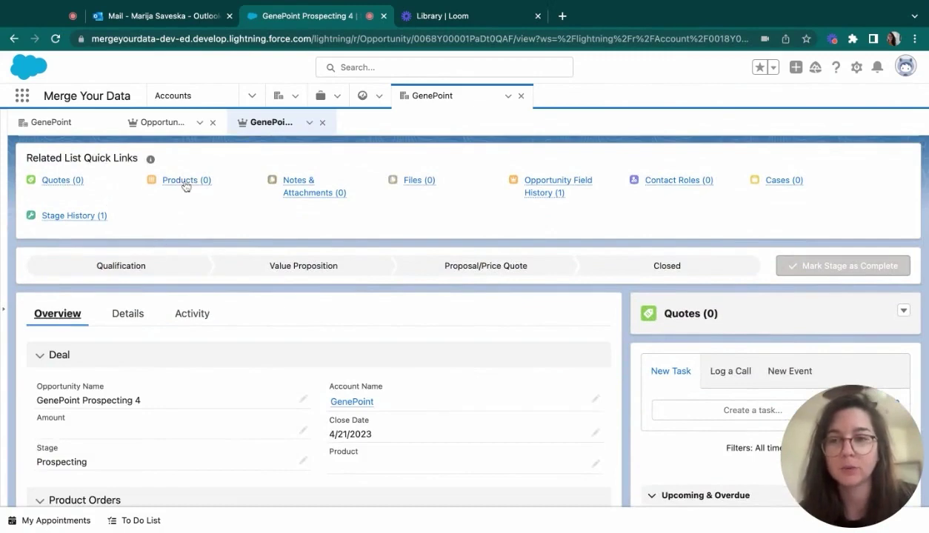
# Step: Start adding products to the opportunity and associate it with the Inventory price book
pyautogui.moveTo(185, 185)
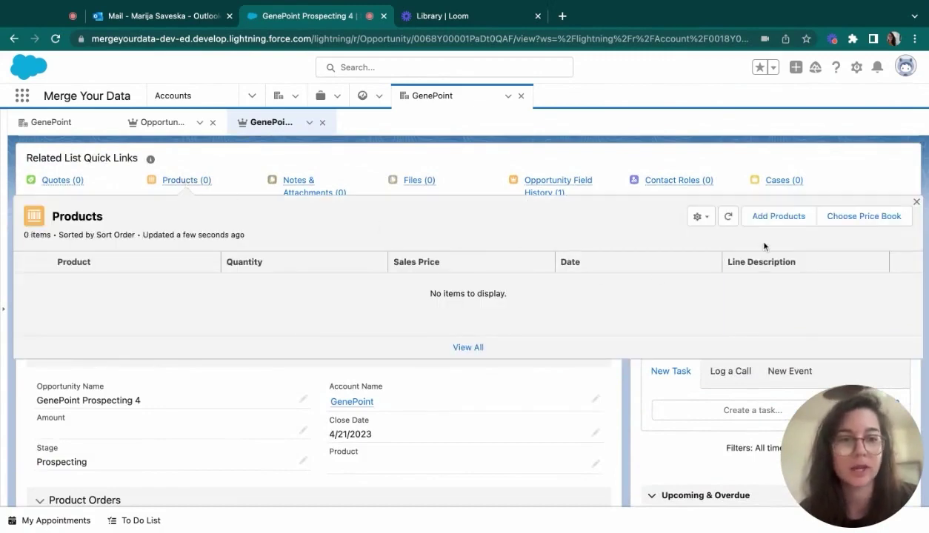
pyautogui.click(781, 219)
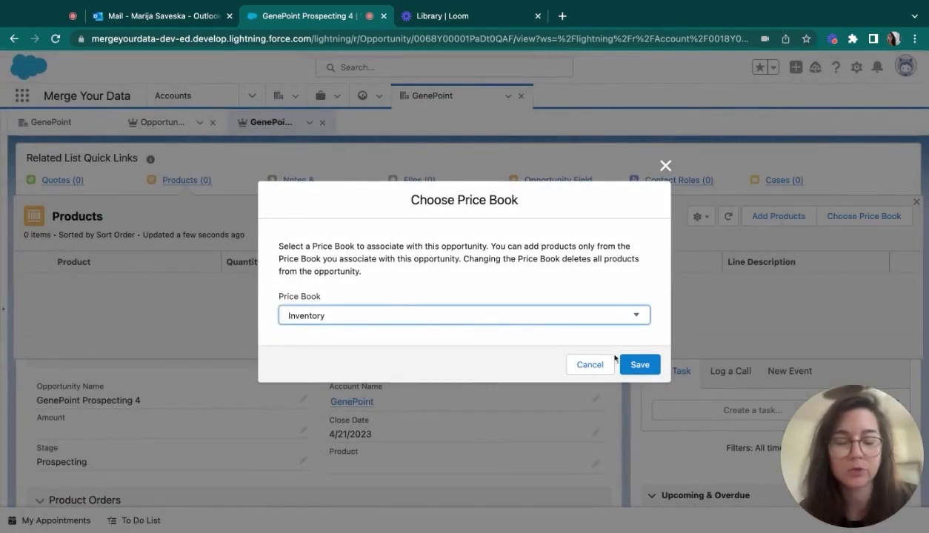
pyautogui.click(639, 366)
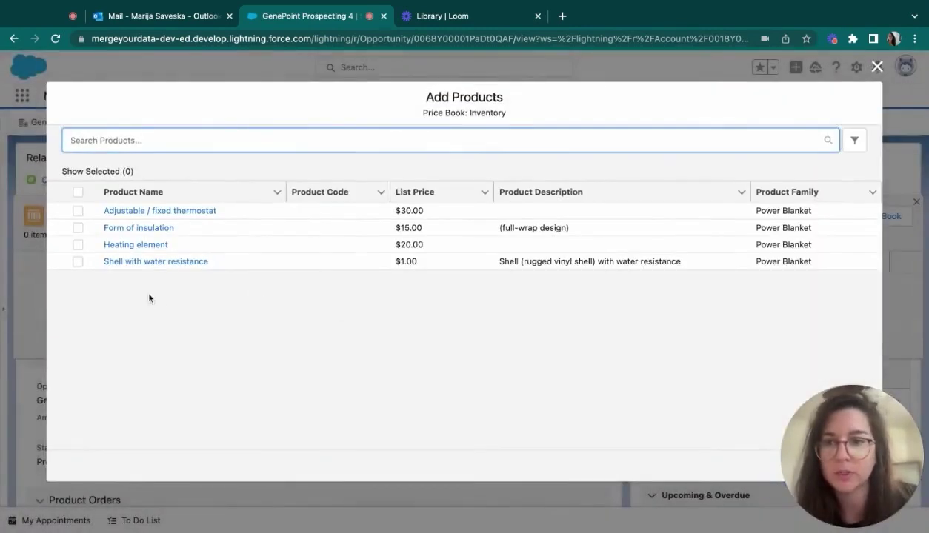
# Step: Select the Shell with water resistance product to add to the opportunity and proceed to its line details
pyautogui.click(78, 261)
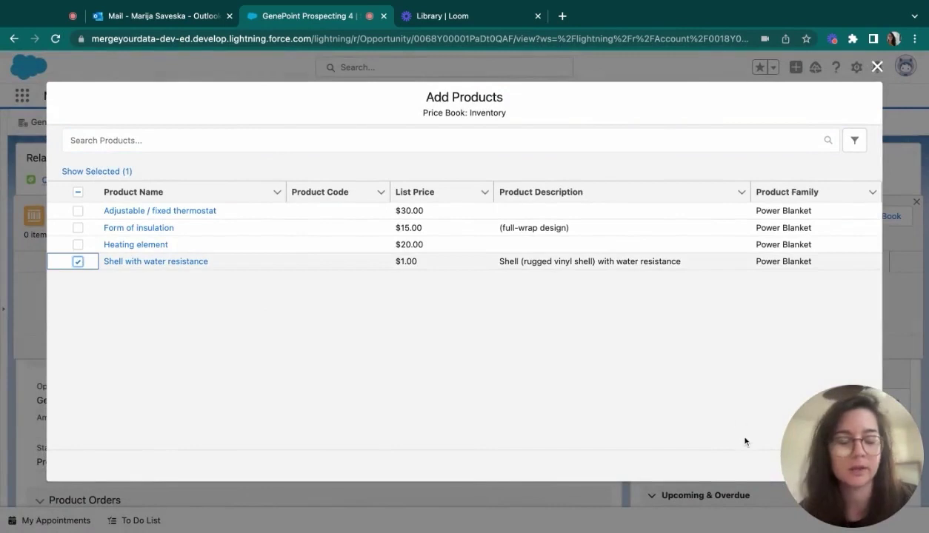
pyautogui.moveTo(830, 456); pyautogui.dragTo(831, 319)
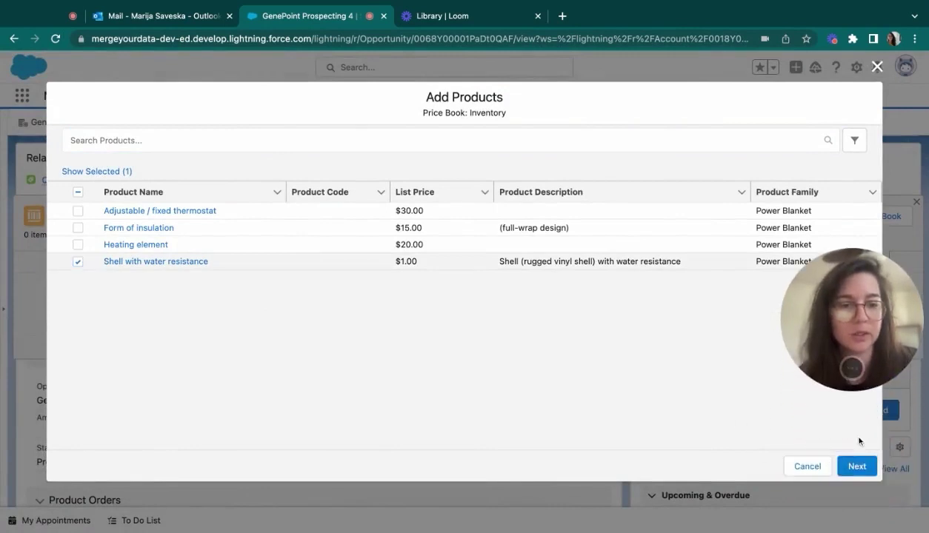
pyautogui.click(853, 464)
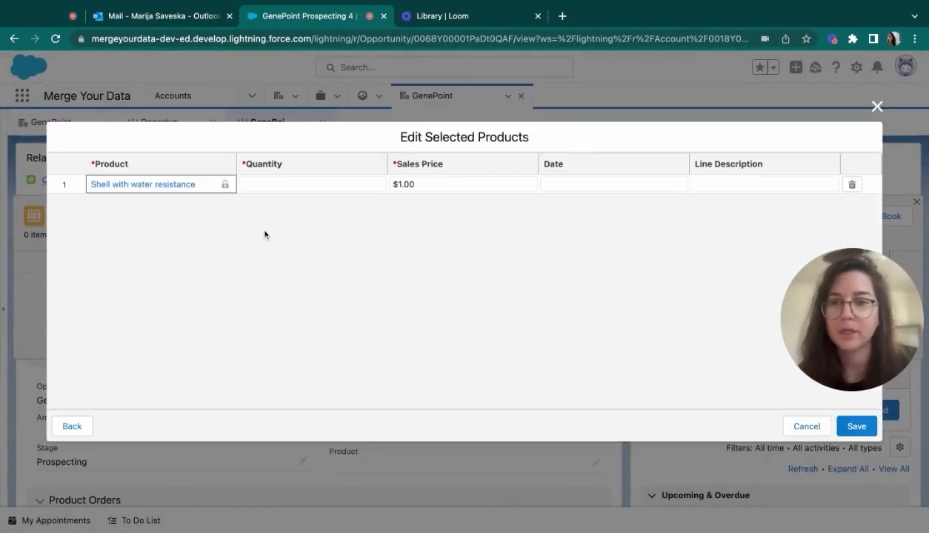
# Step: Give the product line a quantity of 20, the date 4/30/2023 and the line description "test", and save it
pyautogui.click(276, 185)
pyautogui.write('20')
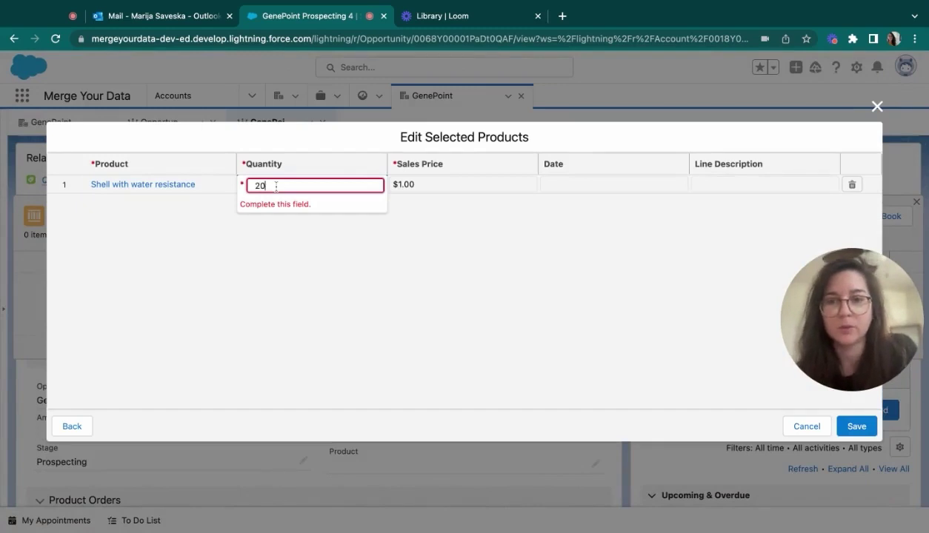
pyautogui.click(585, 184)
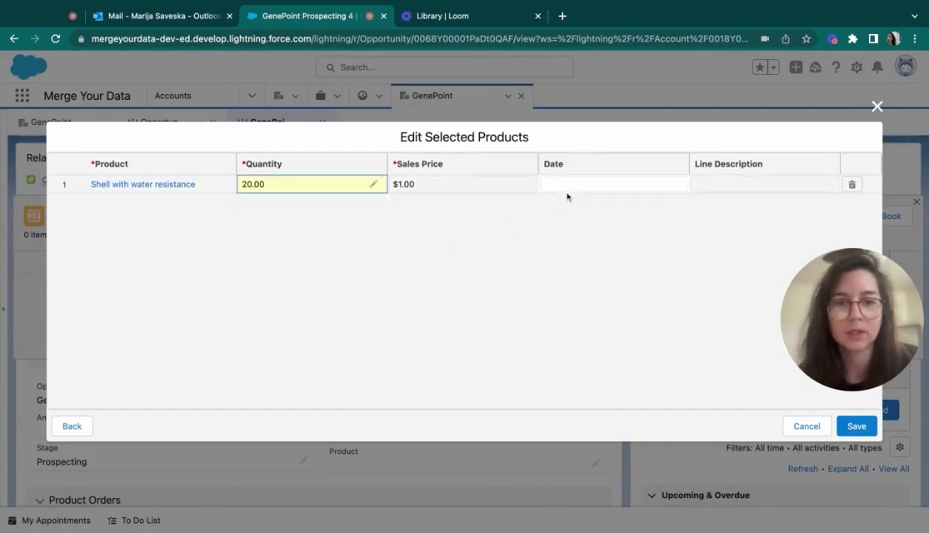
pyautogui.click(673, 187)
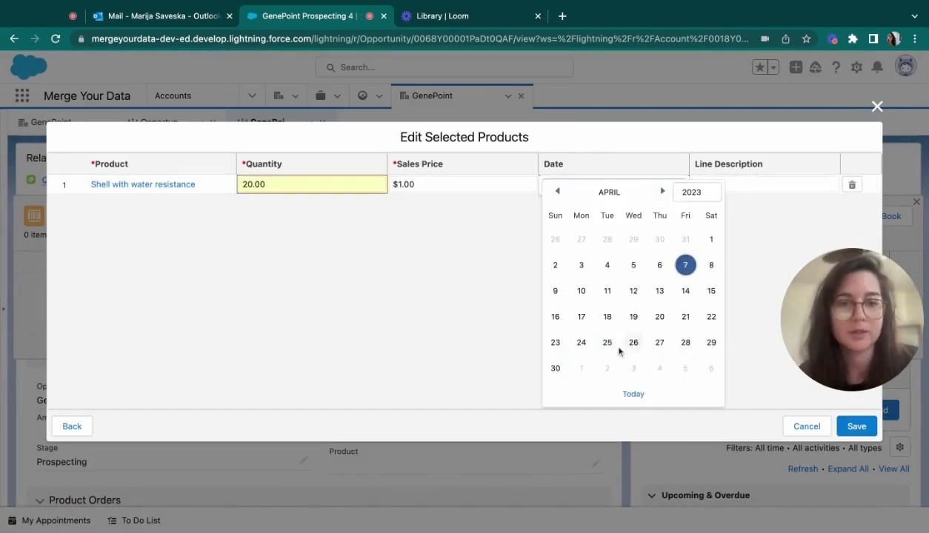
pyautogui.click(557, 370)
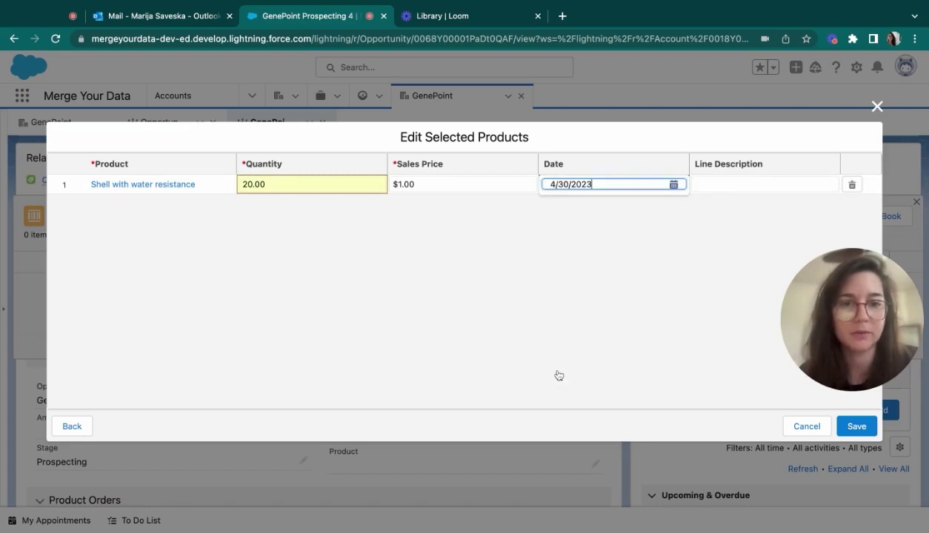
pyautogui.click(736, 185)
pyautogui.write('test')
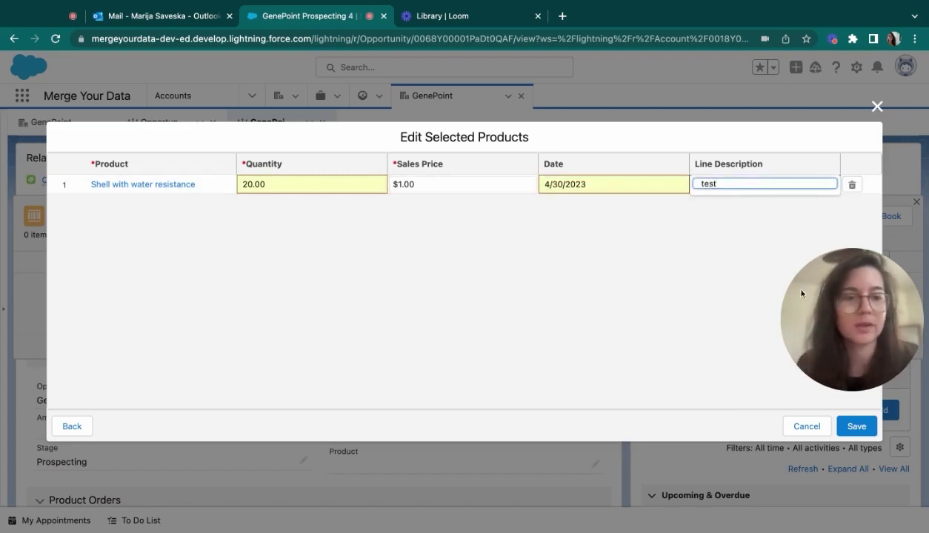
pyautogui.click(856, 428)
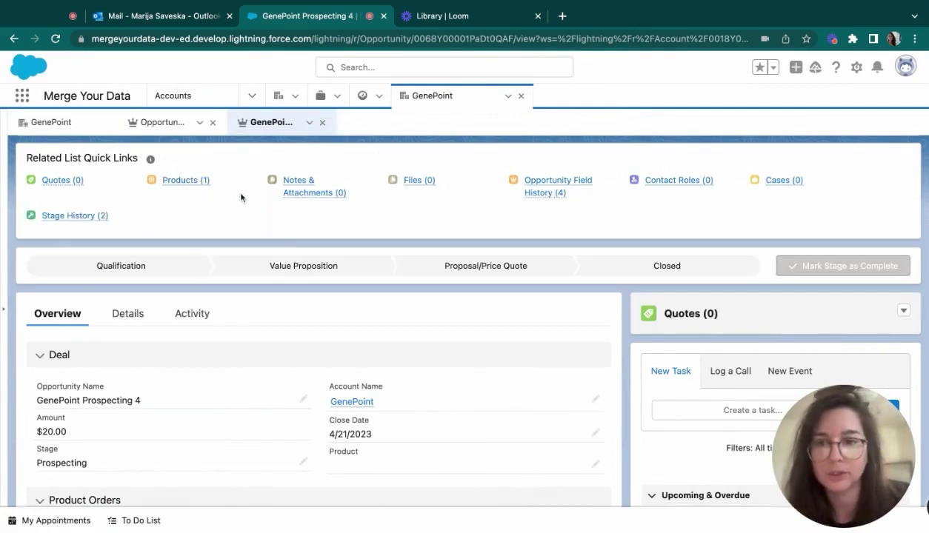
# Step: Mark Qualification as the opportunity's current stage
pyautogui.moveTo(184, 185)
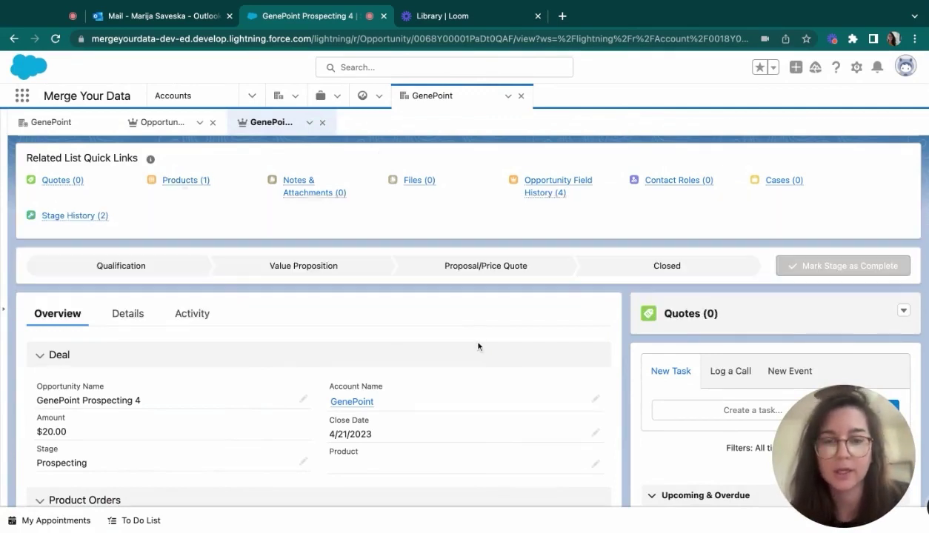
pyautogui.click(173, 266)
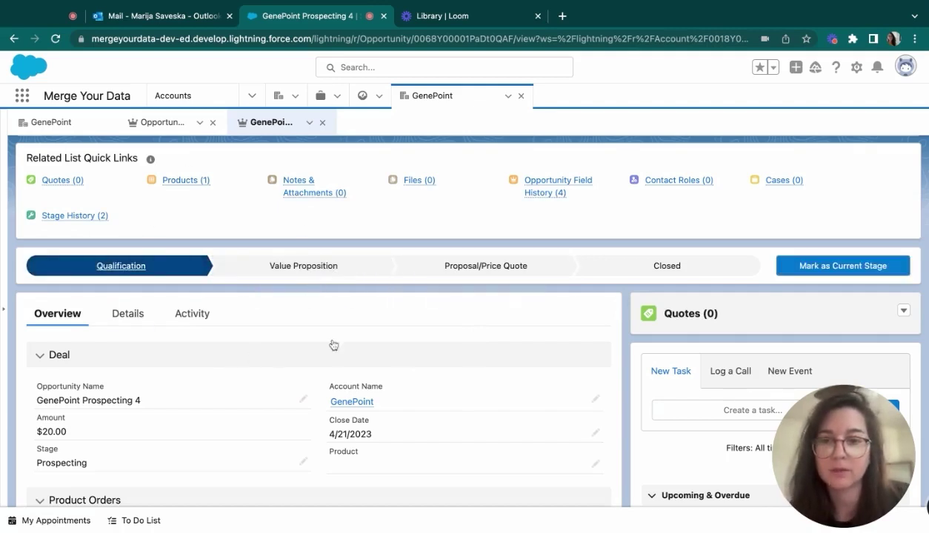
pyautogui.click(862, 268)
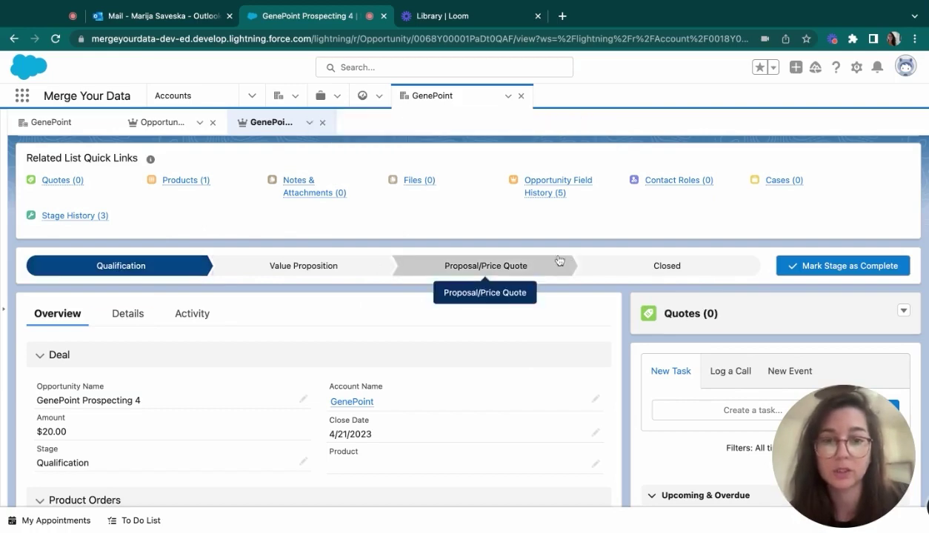
# Step: Close the opportunity with the closed stage Closed Won and save
pyautogui.click(656, 271)
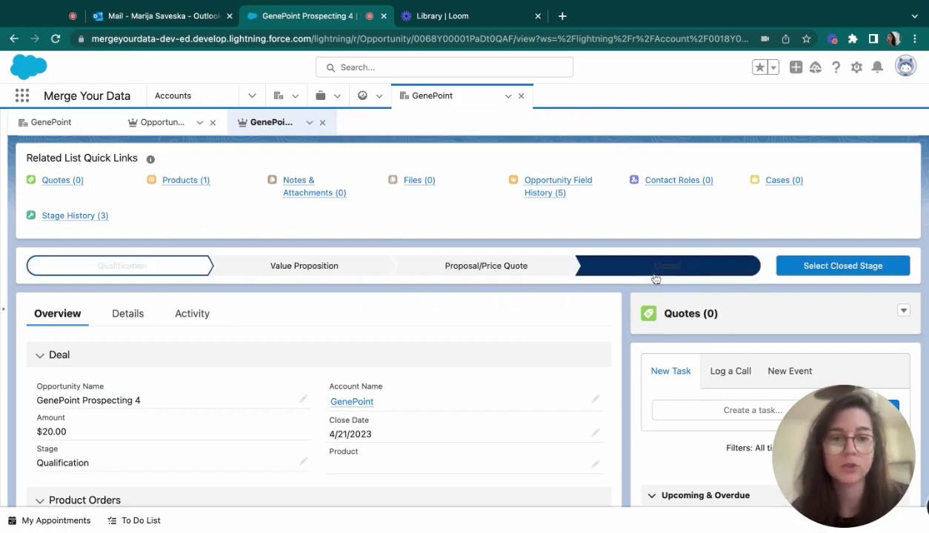
pyautogui.click(815, 267)
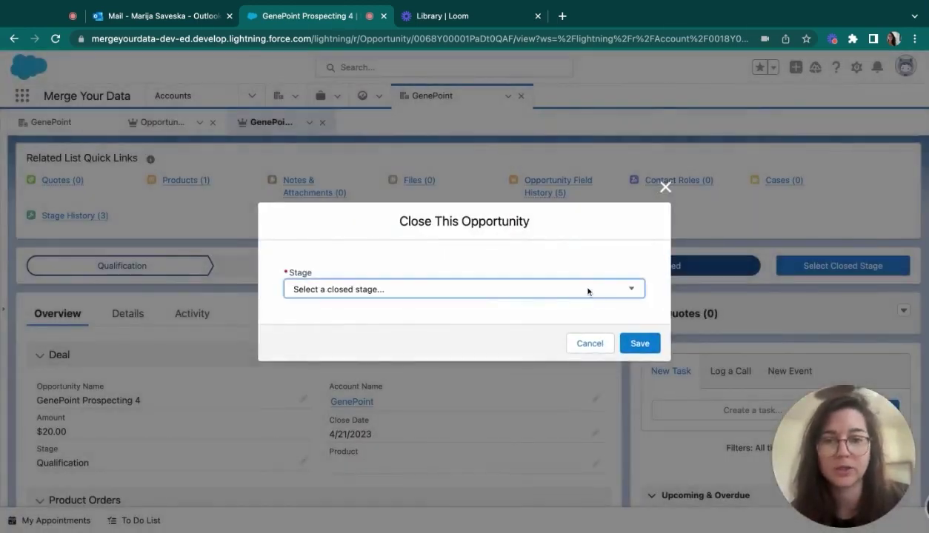
pyautogui.click(587, 289)
pyautogui.click(585, 339)
pyautogui.click(637, 344)
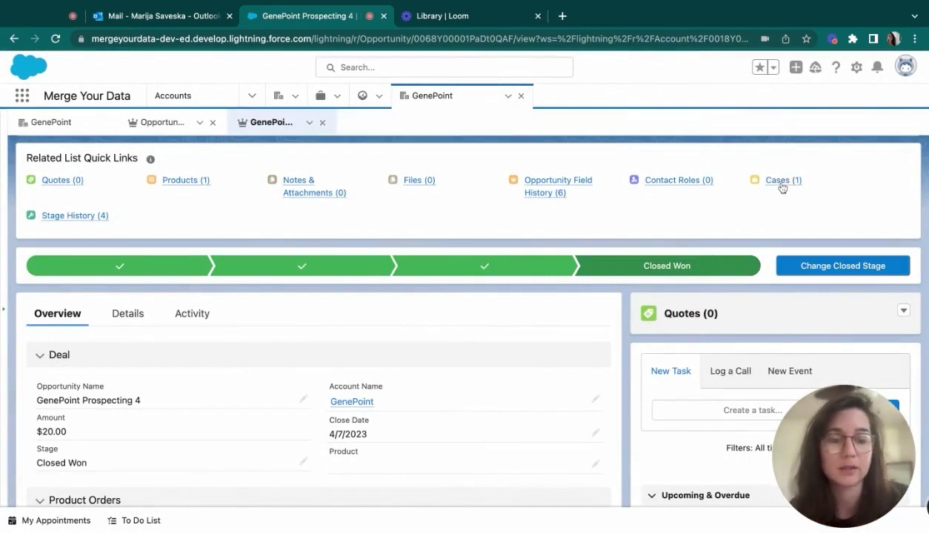
# Step: Preview the opportunity's related cases, then open the first Cutting and Shaping Request in the Engineering Team Queue Open Cases list
pyautogui.moveTo(777, 185)
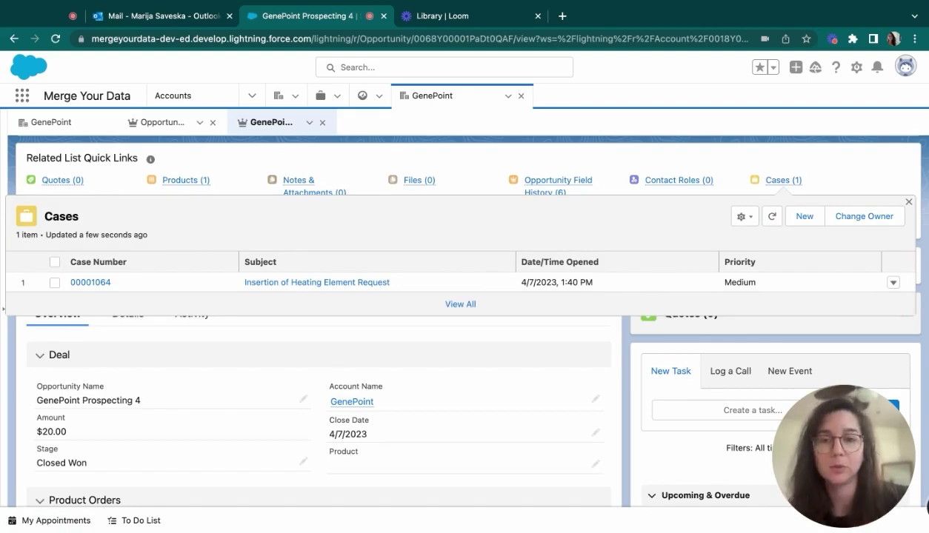
pyautogui.click(321, 97)
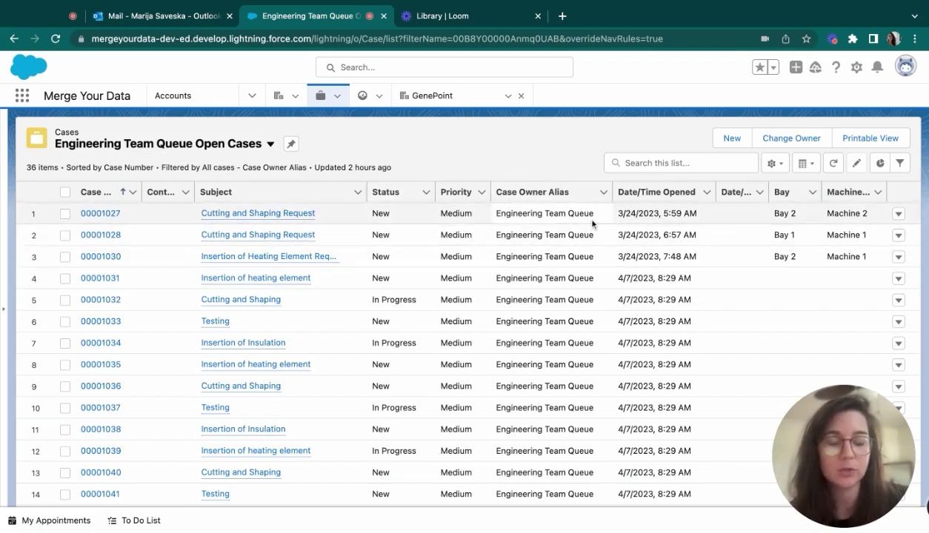
pyautogui.click(296, 215)
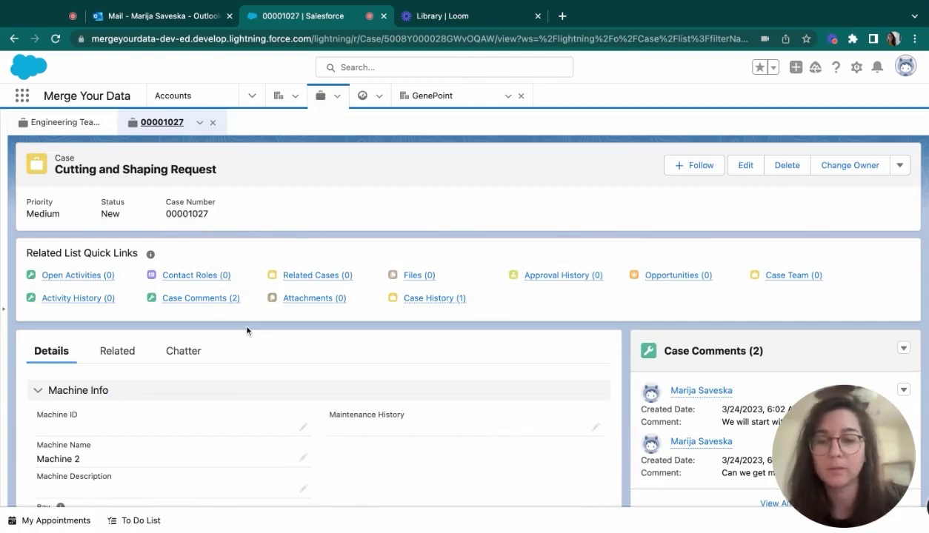
# Step: Look through the case's Machine Info, case comments and Case Information
pyautogui.scroll(-3, 247, 331)
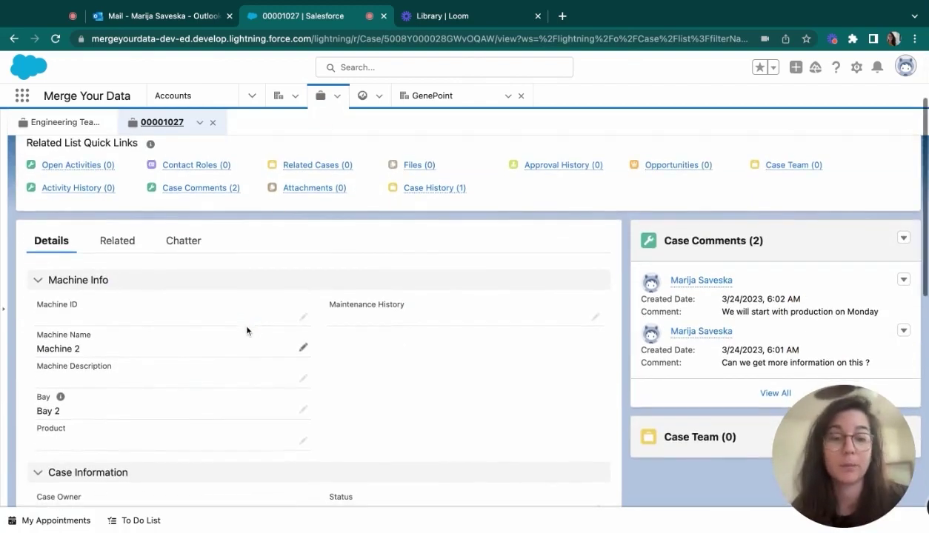
pyautogui.scroll(3, 463, 319)
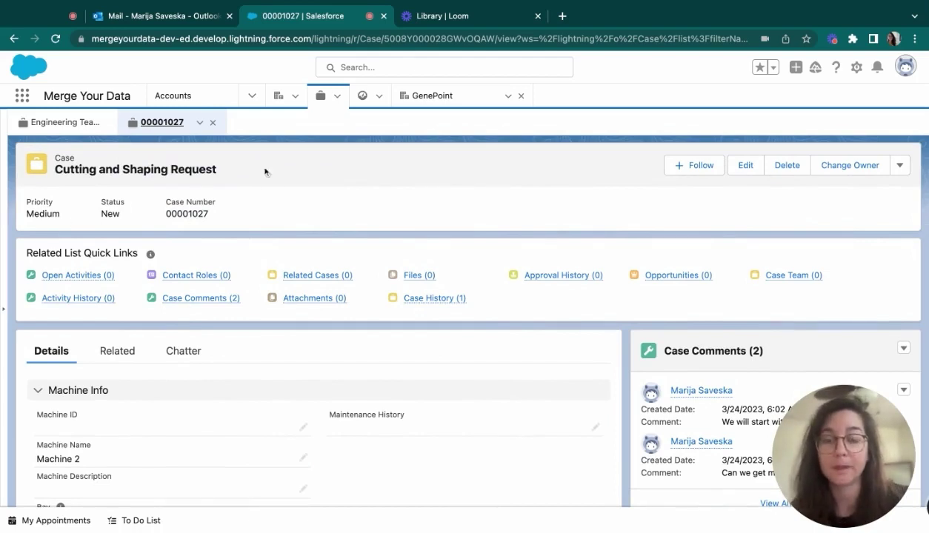
pyautogui.scroll(-2, 194, 199)
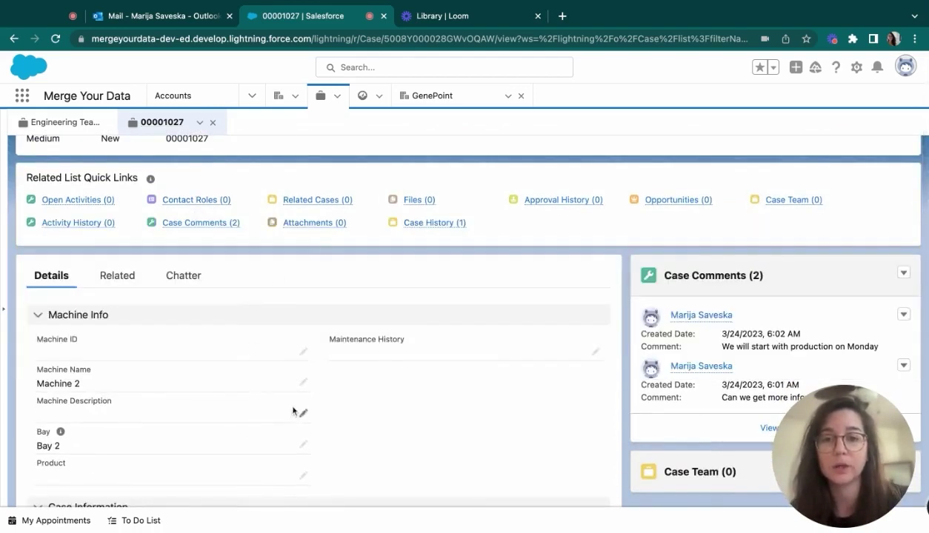
pyautogui.scroll(-2, 475, 420)
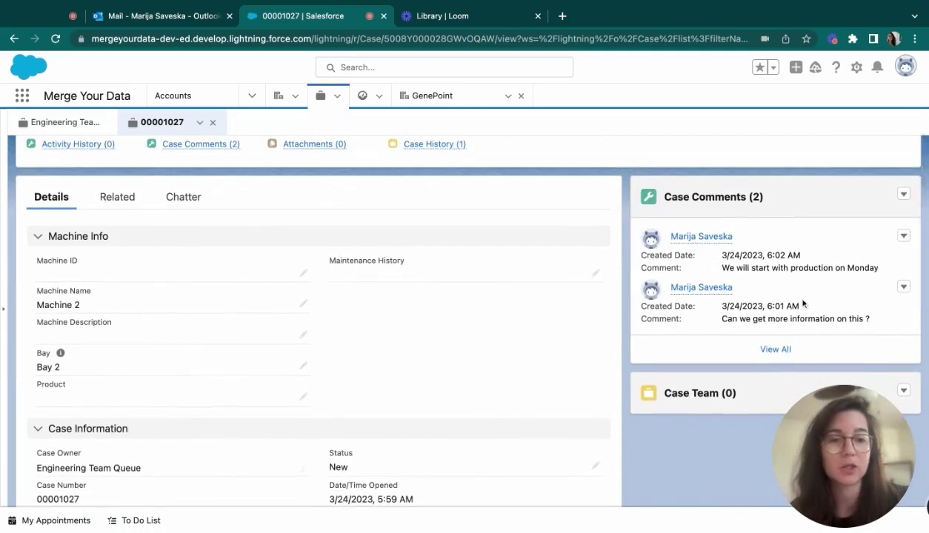
pyautogui.scroll(-2, 645, 389)
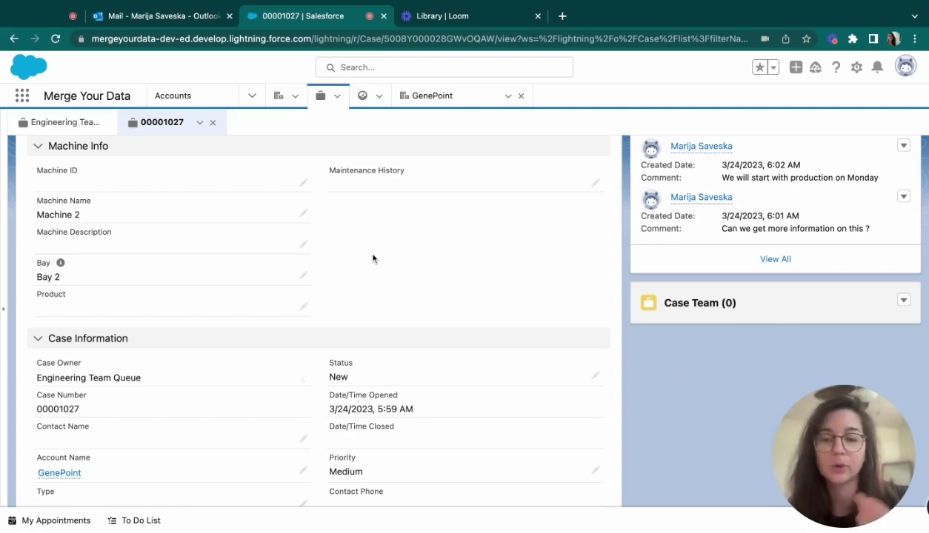
# Step: Check which Status options the case offers in edit mode and leave without saving
pyautogui.click(595, 375)
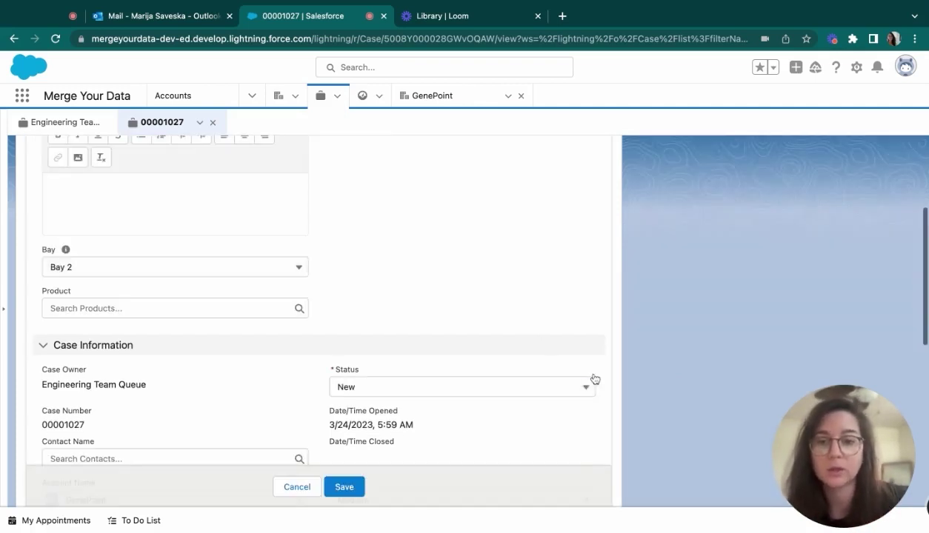
pyautogui.click(588, 387)
pyautogui.scroll(-2, 382, 463)
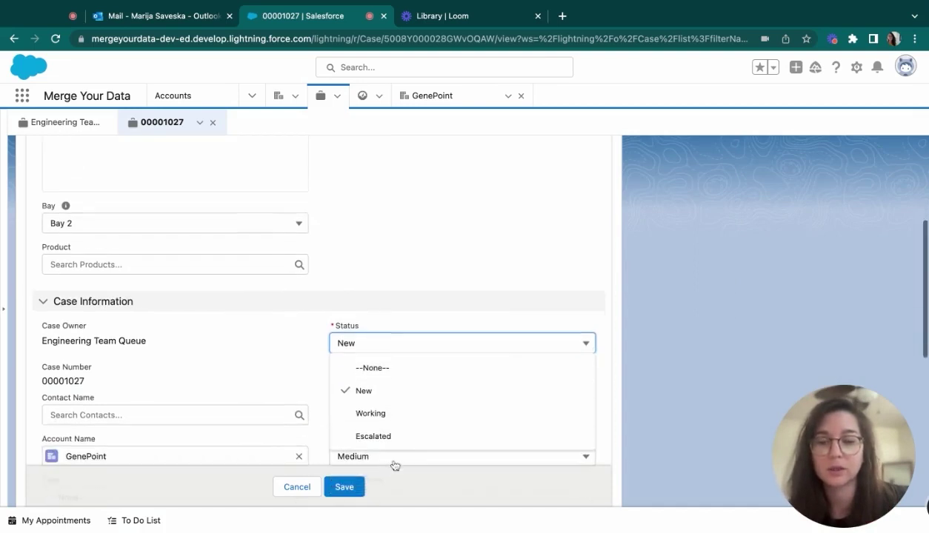
pyautogui.click(389, 269)
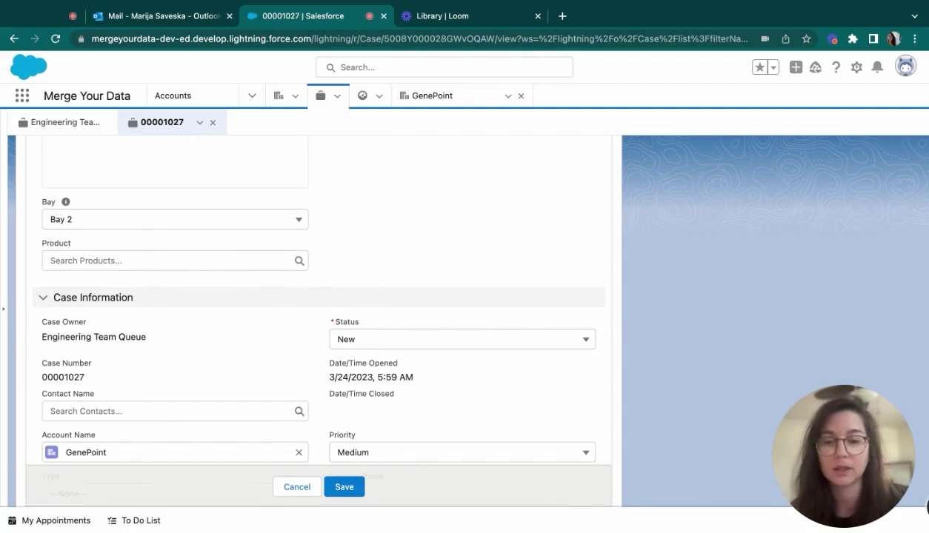
pyautogui.click(285, 486)
# Step: Review the rest of the case's details, from Case Information down to System Information, and return to its header
pyautogui.scroll(-3, 377, 402)
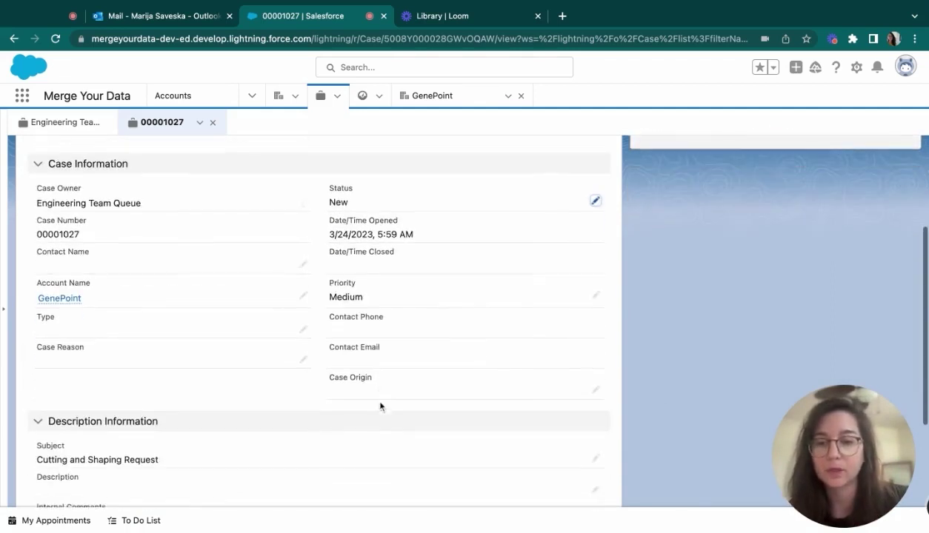
pyautogui.scroll(-5, 380, 406)
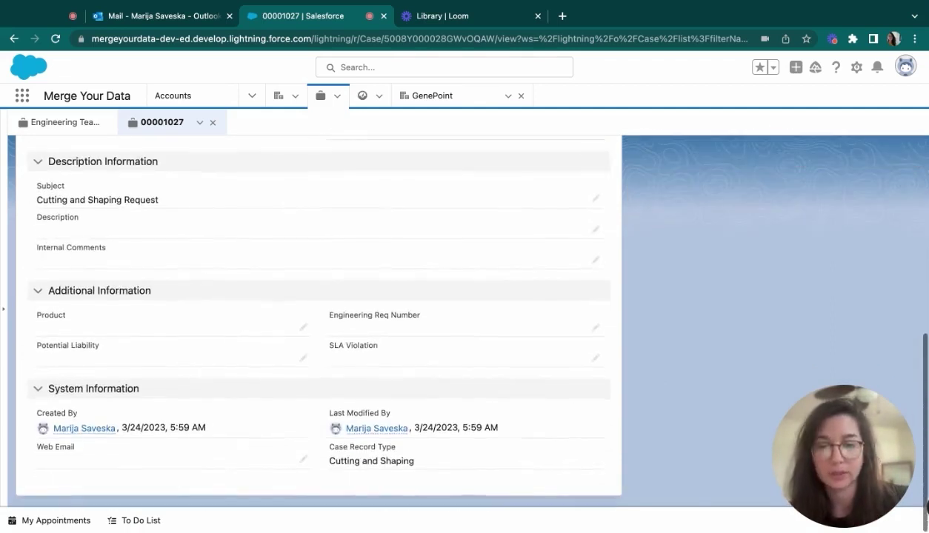
pyautogui.scroll(10, 380, 405)
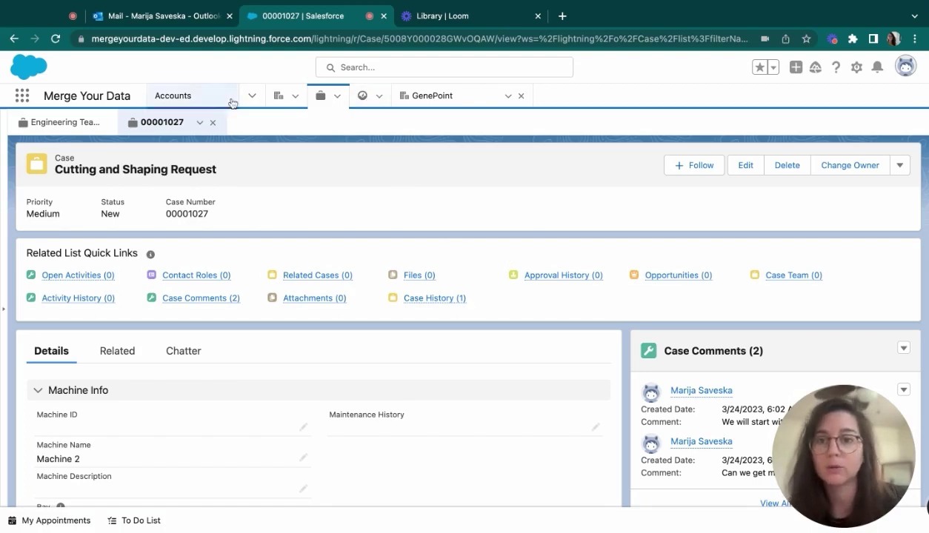
# Step: Open the 4-Sales KPI dashboard and look through its revenue, closed sales, lead status and pipeline charts
pyautogui.click(361, 99)
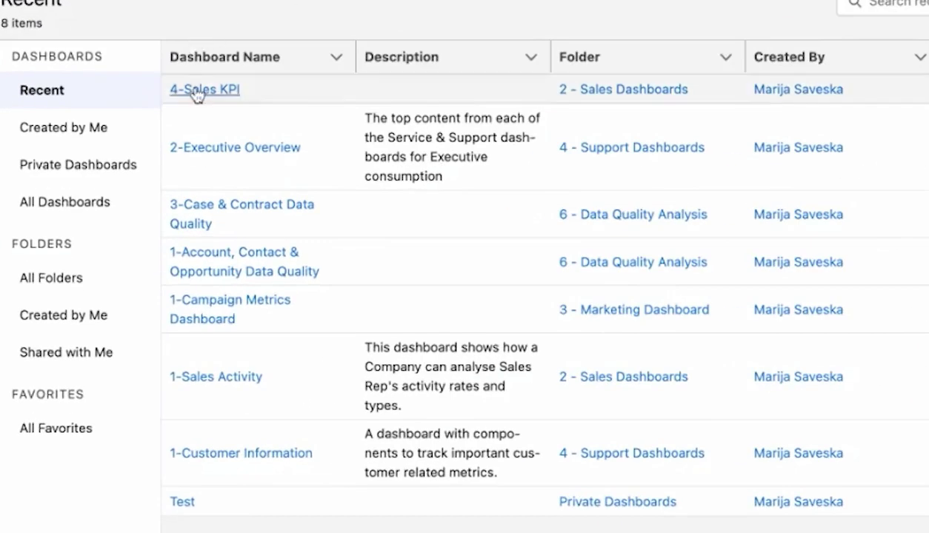
pyautogui.click(198, 92)
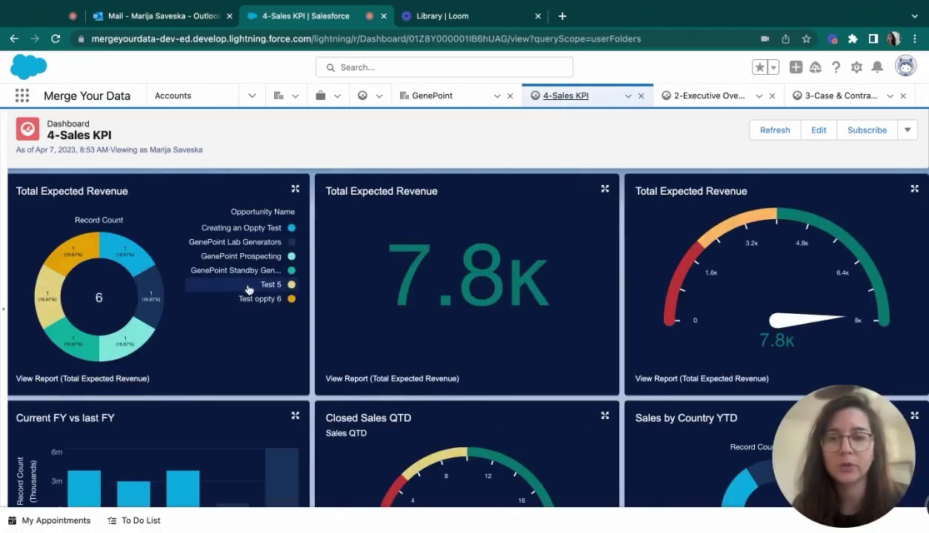
pyautogui.scroll(-4, 237, 353)
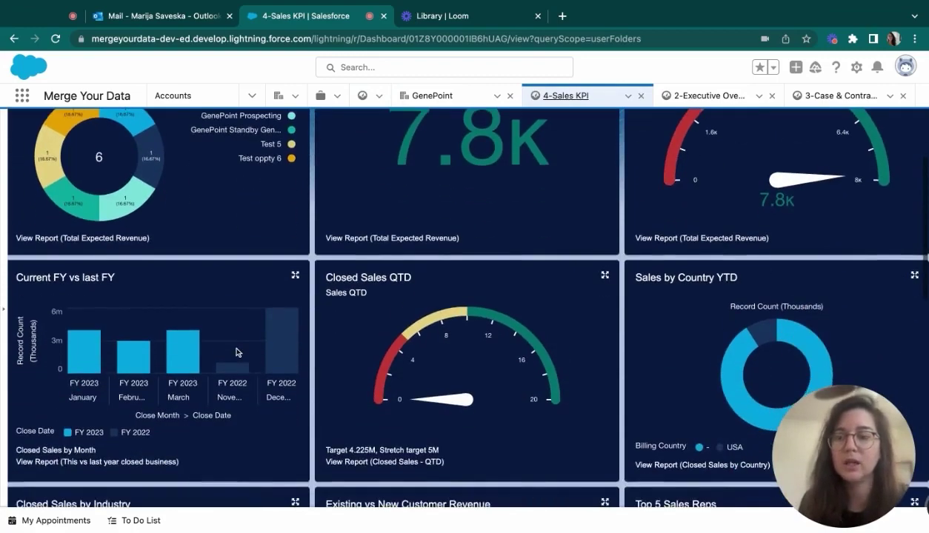
pyautogui.scroll(-2, 237, 352)
pyautogui.scroll(-3, 459, 303)
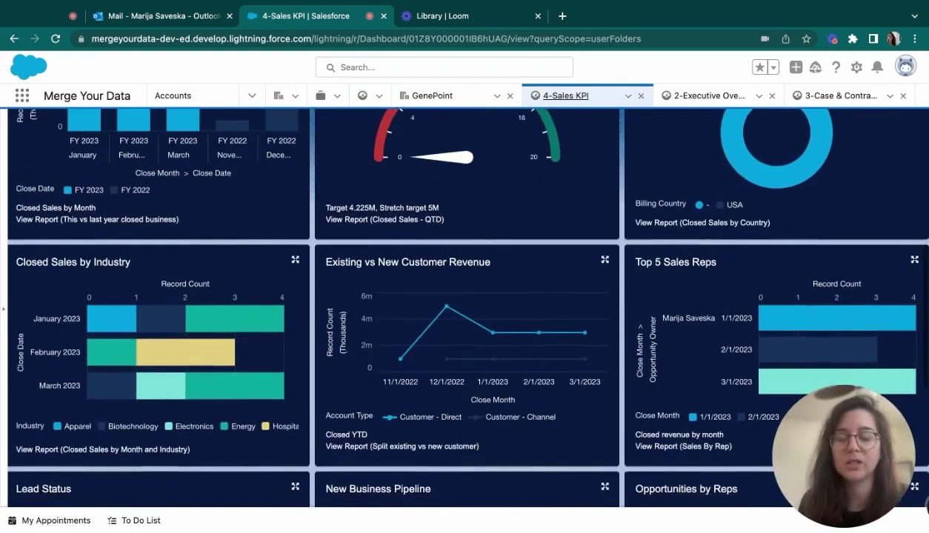
pyautogui.scroll(8, 459, 304)
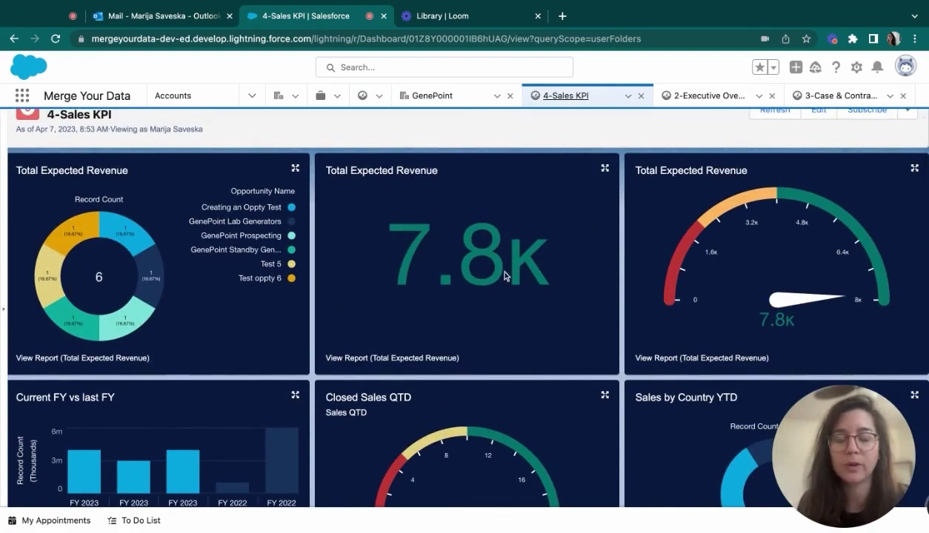
pyautogui.scroll(-5, 293, 262)
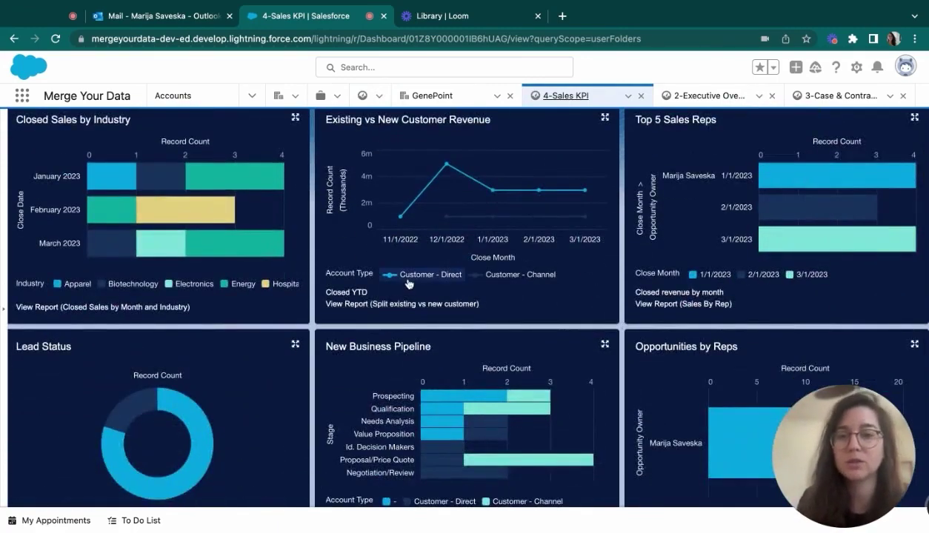
# Step: Open the "Split existing vs new customer" report from the Existing vs New Customer Revenue chart and review its chart and summary table
pyautogui.click(359, 303)
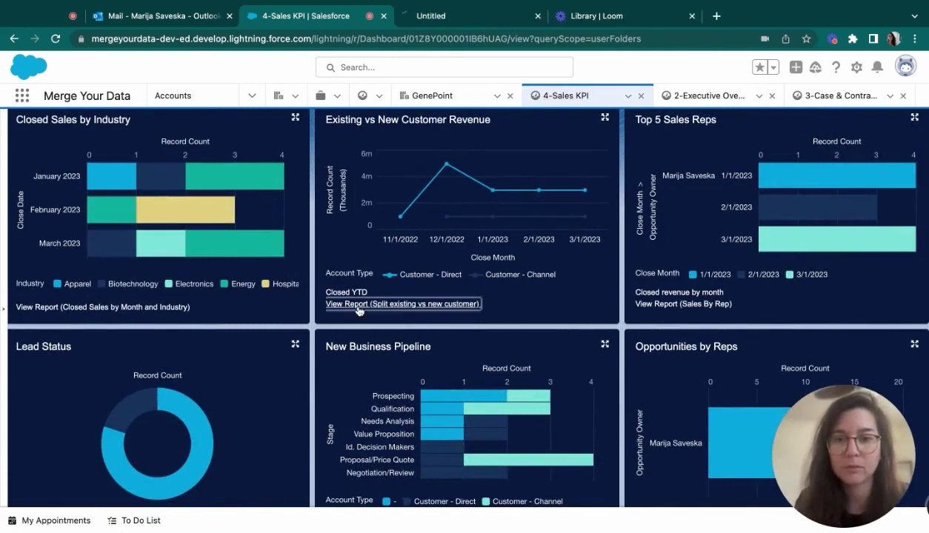
pyautogui.click(454, 22)
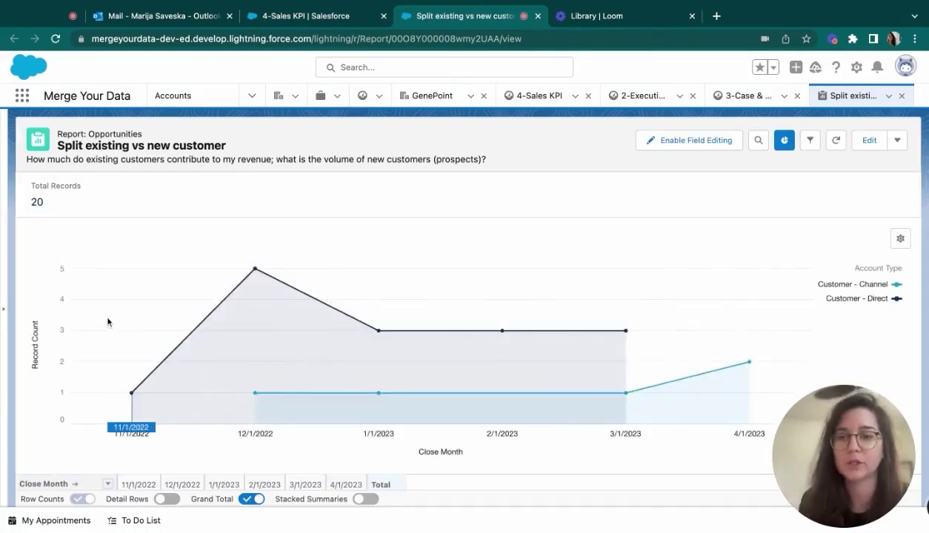
pyautogui.scroll(-2, 107, 322)
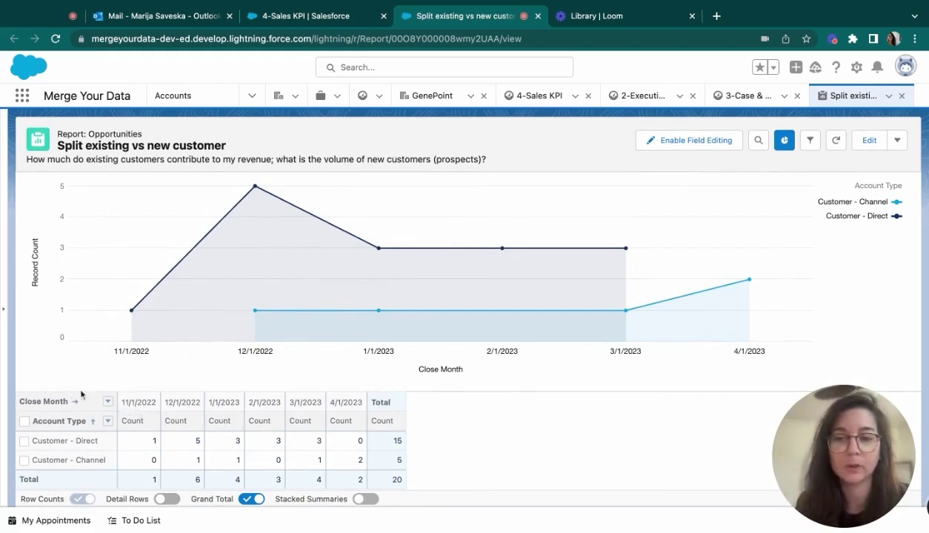
pyautogui.click(180, 462)
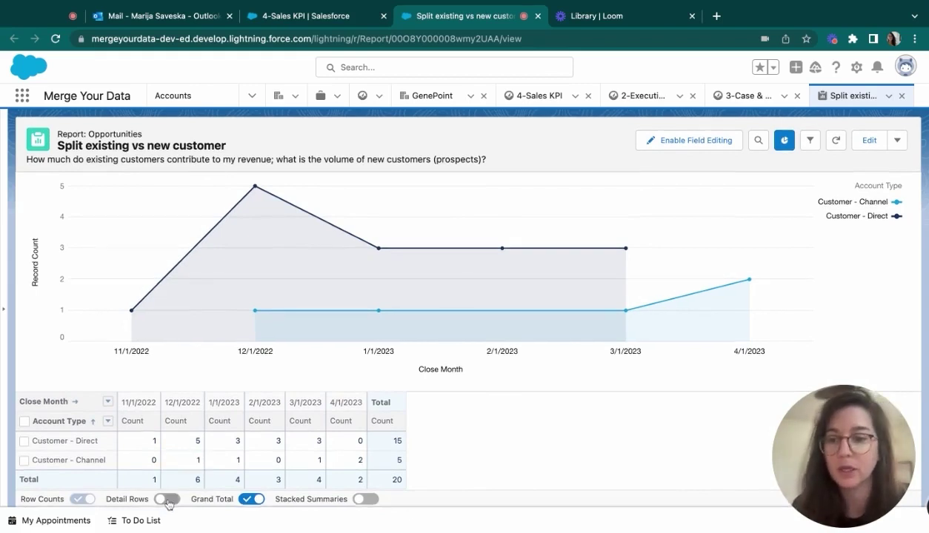
# Step: Show the report's detail rows and look through the listed opportunities
pyautogui.click(166, 499)
pyautogui.scroll(-2, 229, 433)
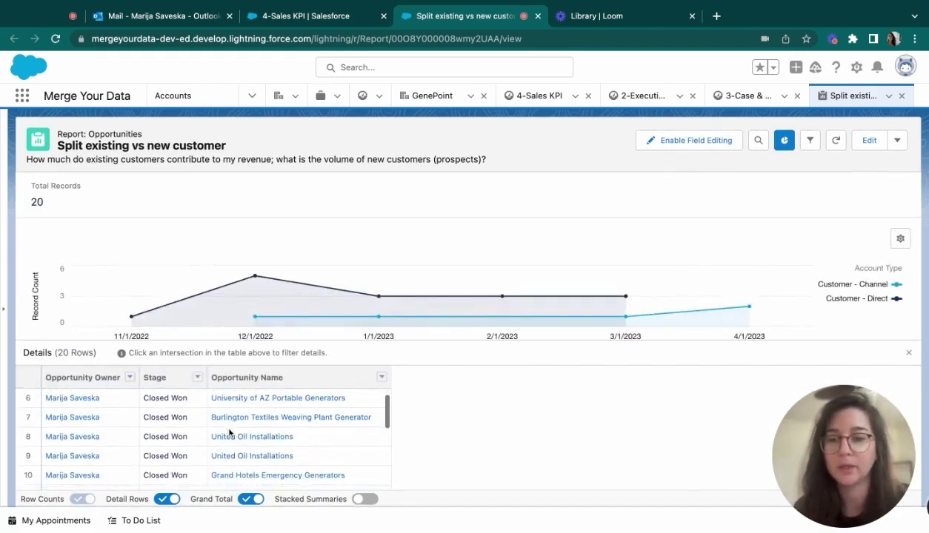
pyautogui.scroll(-3, 230, 433)
pyautogui.scroll(5, 229, 434)
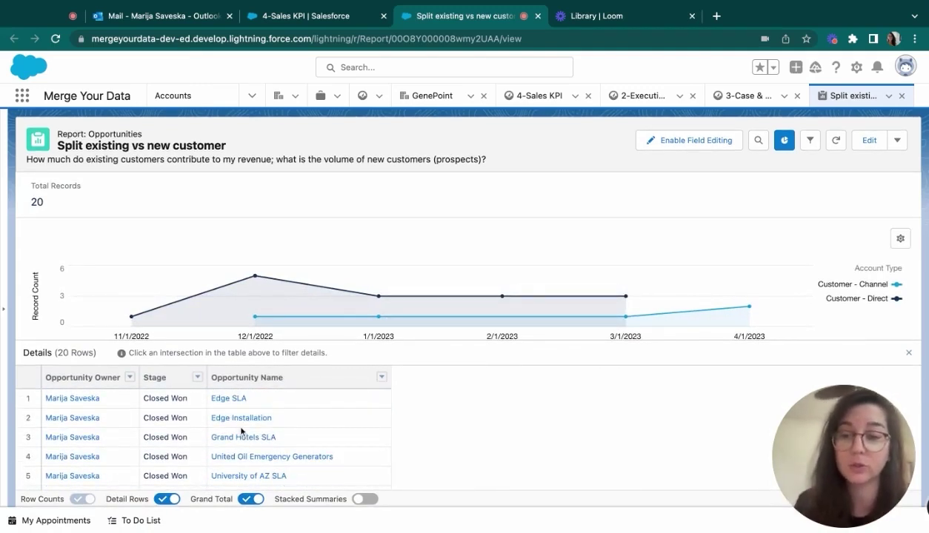
pyautogui.scroll(-3, 265, 432)
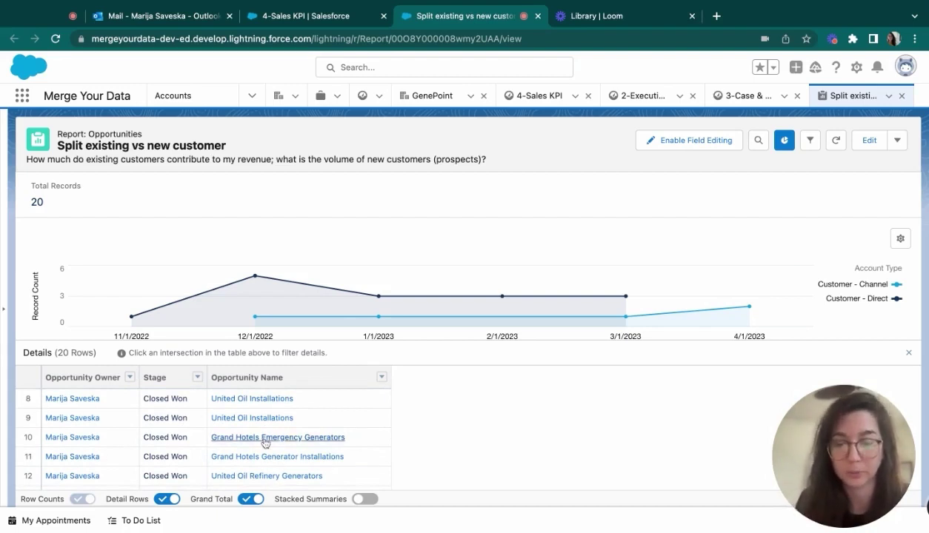
# Step: Open the 3-Case & Contract Data Quality dashboard and look through its data quality, missing data and owner analysis charts
pyautogui.click(740, 95)
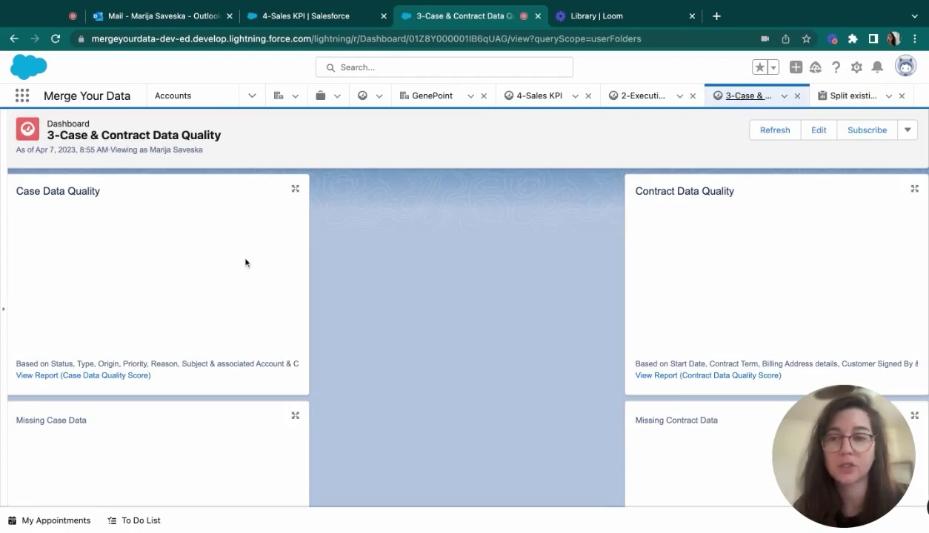
pyautogui.scroll(-5, 248, 320)
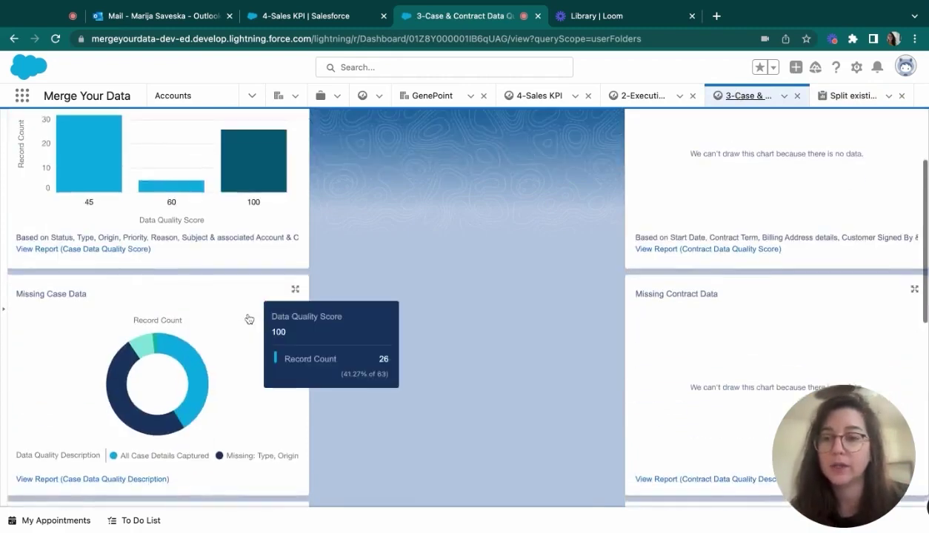
pyautogui.scroll(-6, 249, 319)
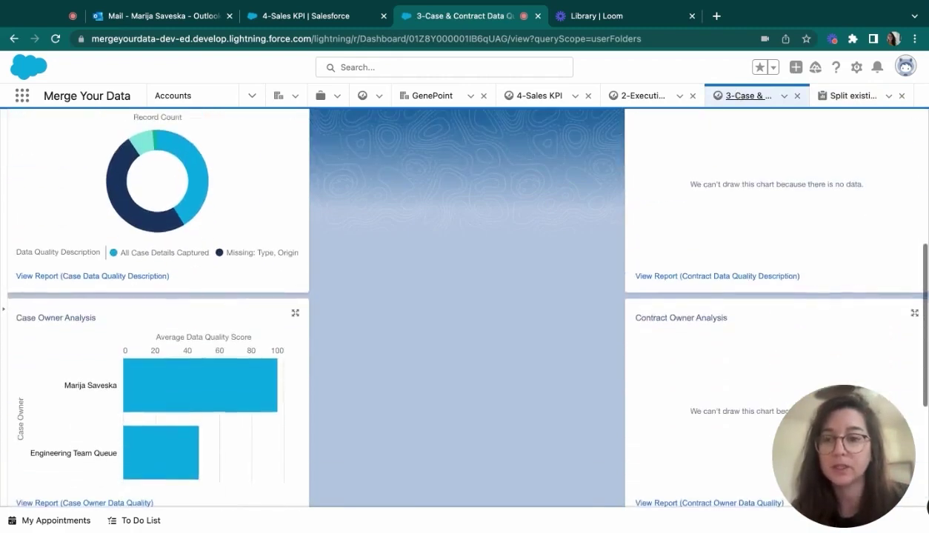
pyautogui.scroll(-2, 249, 319)
pyautogui.scroll(8, 248, 319)
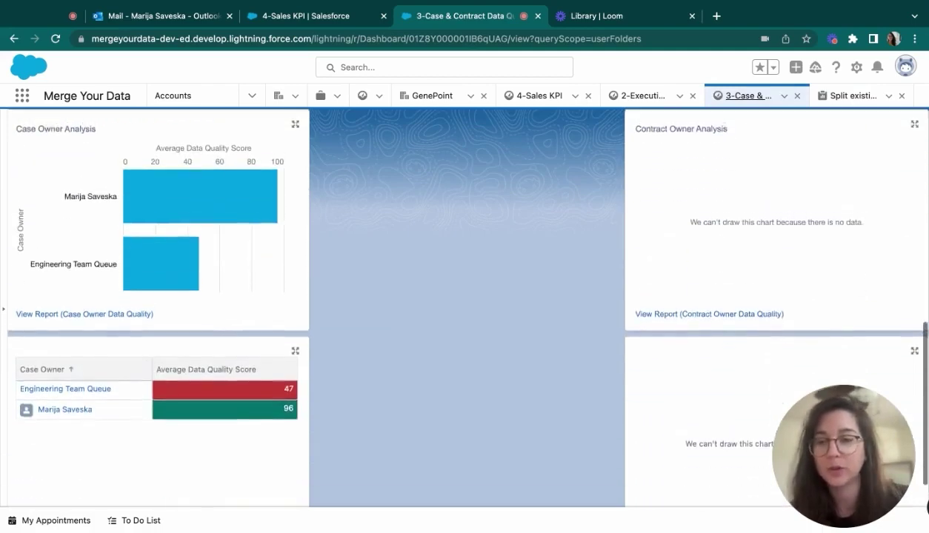
pyautogui.scroll(5, 249, 319)
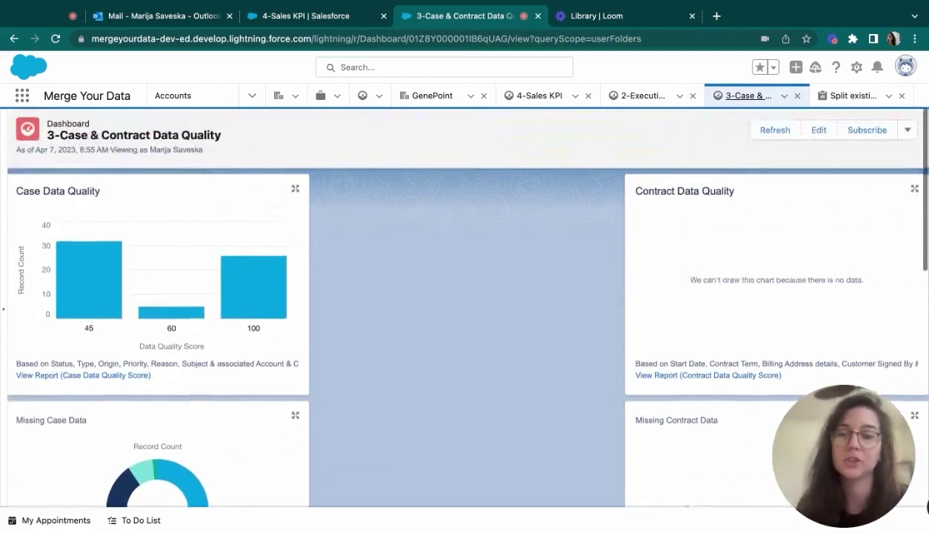
# Step: Open the 2-Executive Overview dashboard and look through its open case volume, workload, closed case, priority and unassigned case components
pyautogui.click(635, 97)
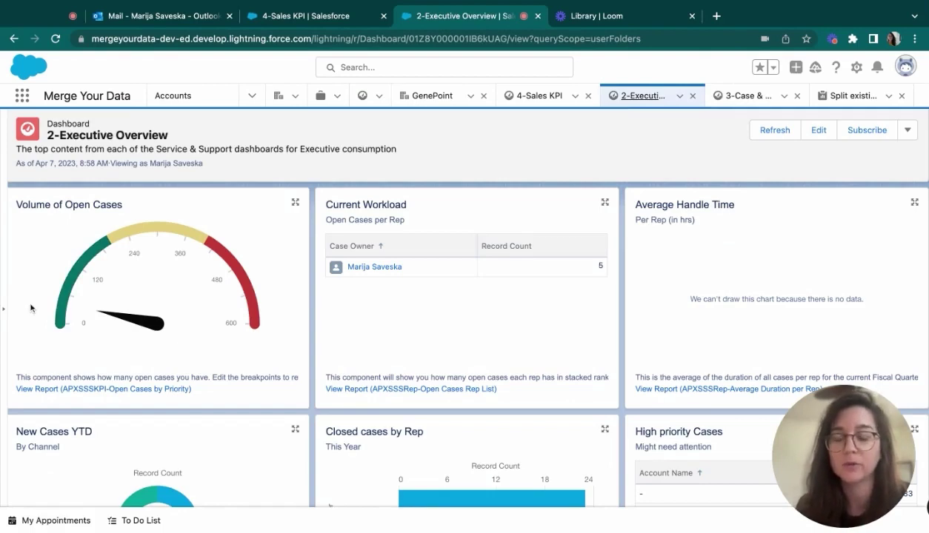
pyautogui.scroll(-3, 20, 317)
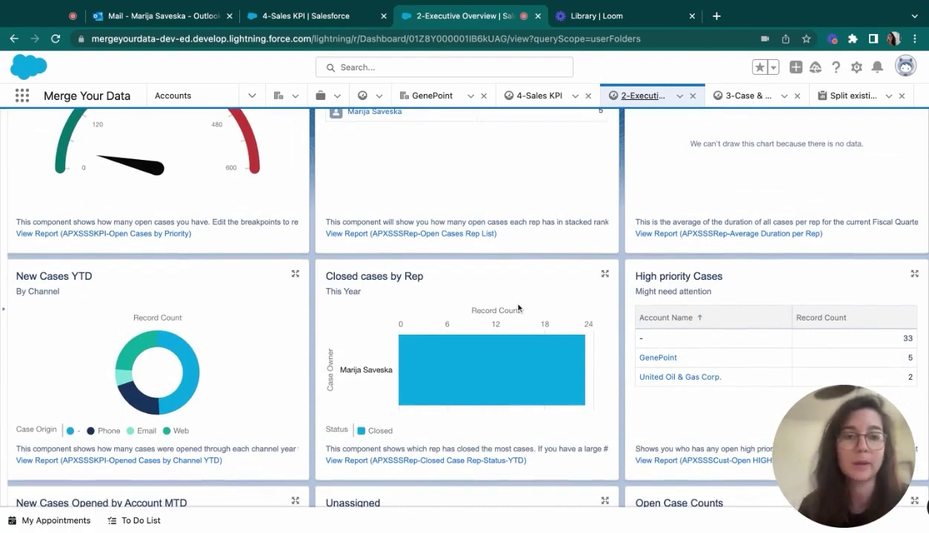
pyautogui.scroll(3, 517, 308)
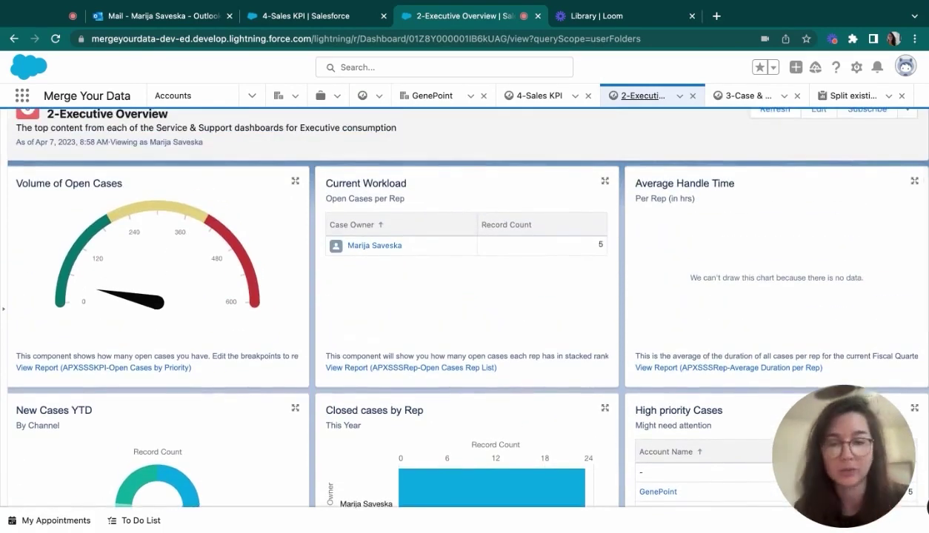
pyautogui.scroll(-7, 468, 307)
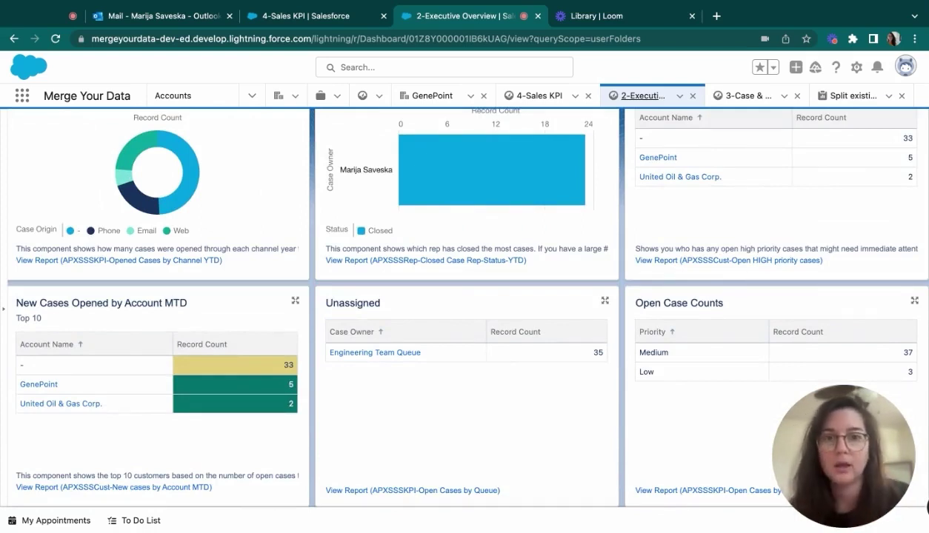
# Step: Close the GenePoint account, then open the GenePoint Prospecting 4 opportunity from the Opportunities list and review its stage path and Deal details
pyautogui.click(484, 97)
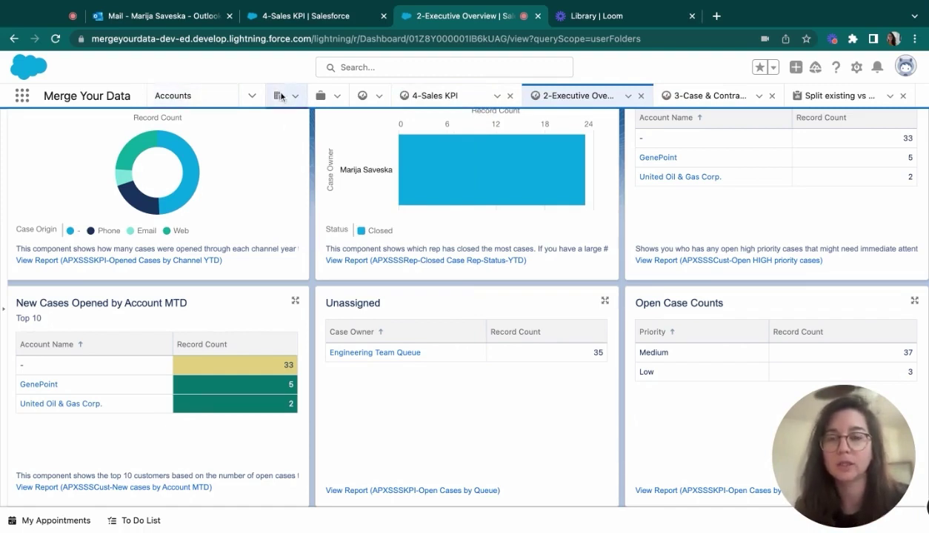
pyautogui.click(251, 96)
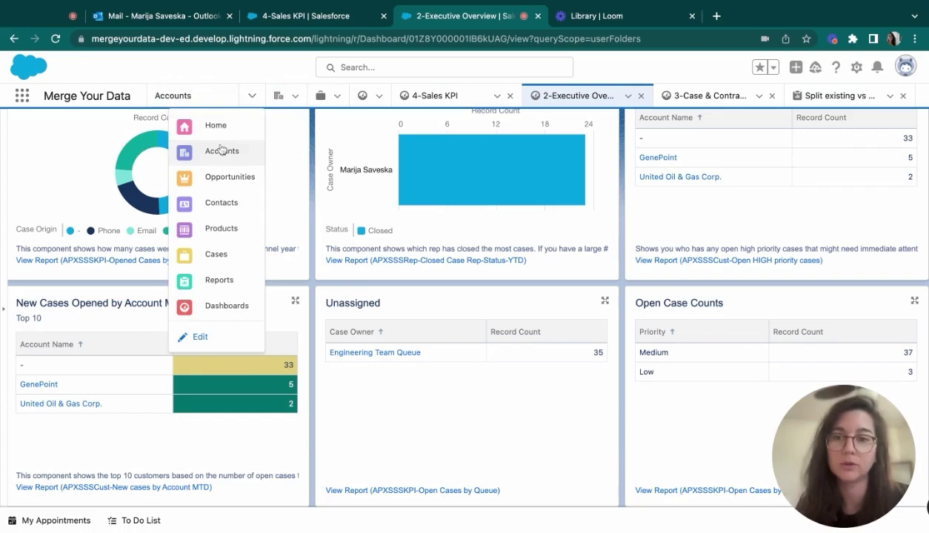
pyautogui.click(216, 176)
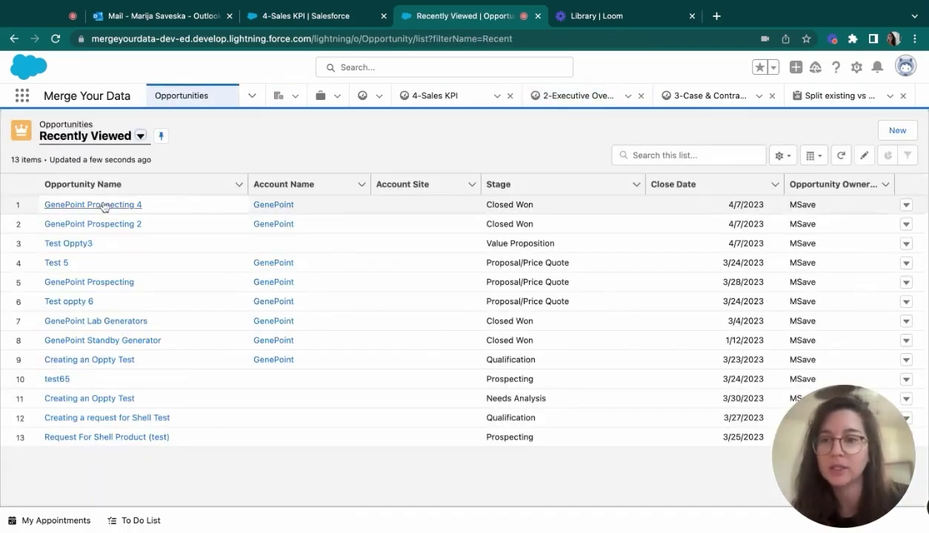
pyautogui.click(108, 205)
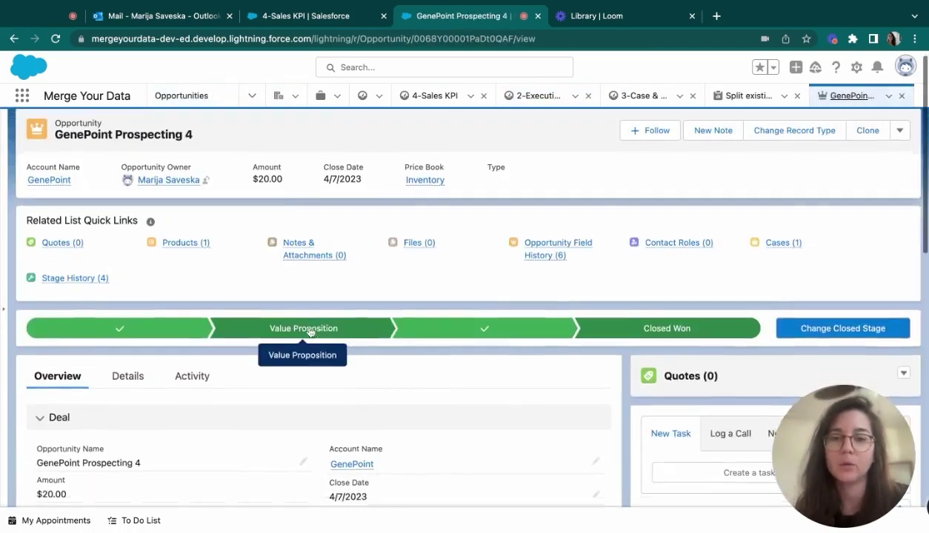
pyautogui.scroll(-2, 307, 327)
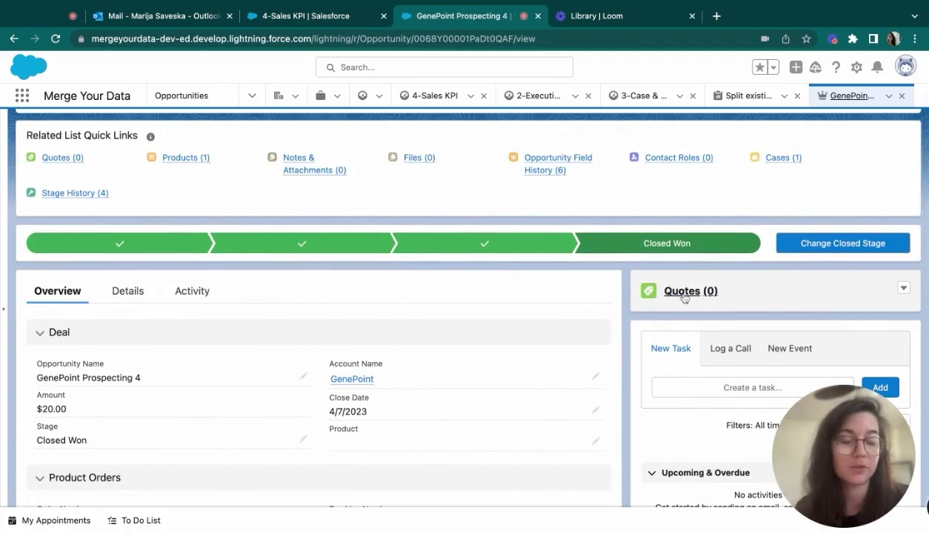